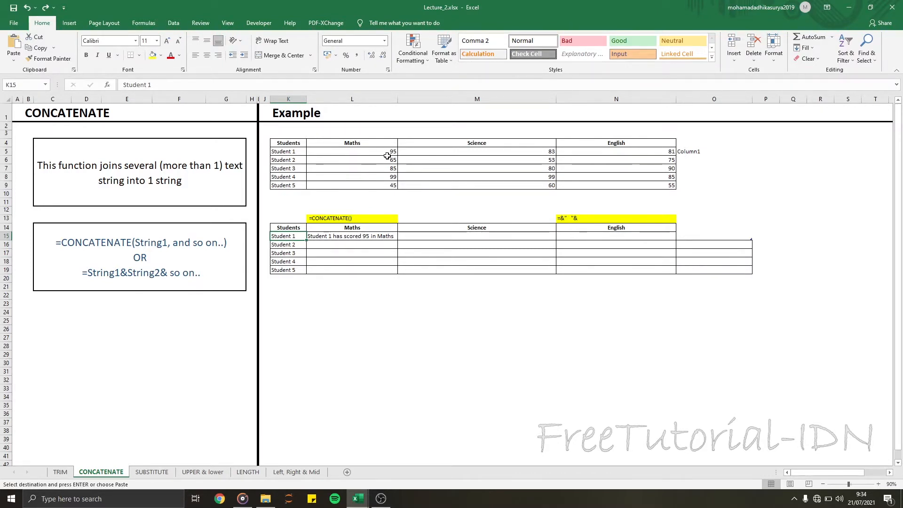
# Step: Examine the score table and the sample sentence for Student 1 in Maths at 110% zoom
pyautogui.click(878, 484)
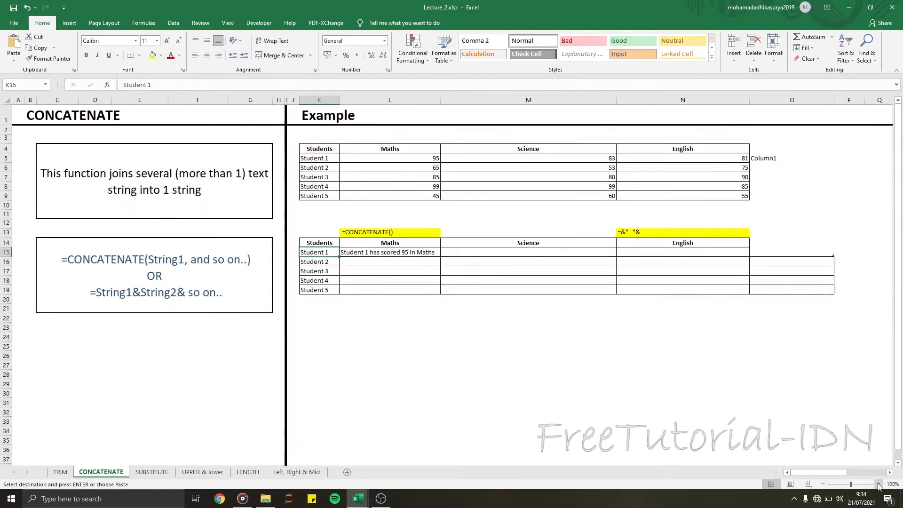
pyautogui.click(878, 485)
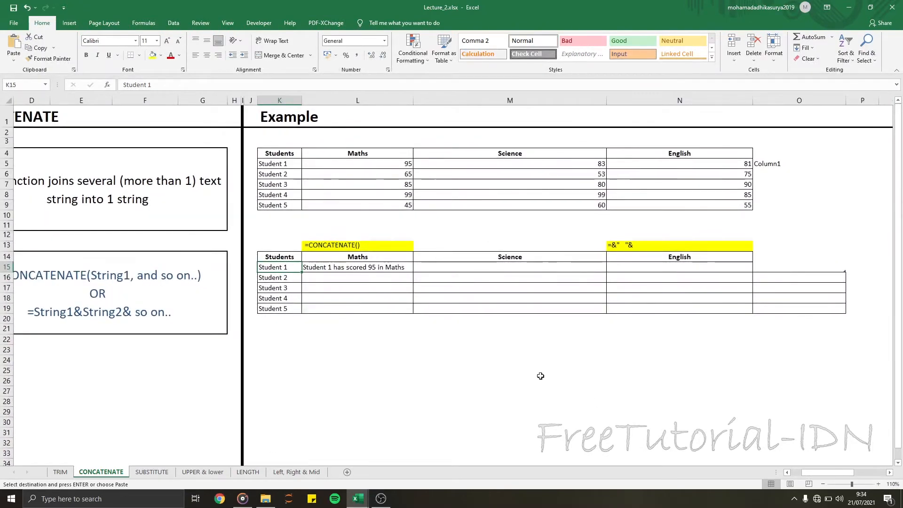
pyautogui.hscroll(-1, 541, 376)
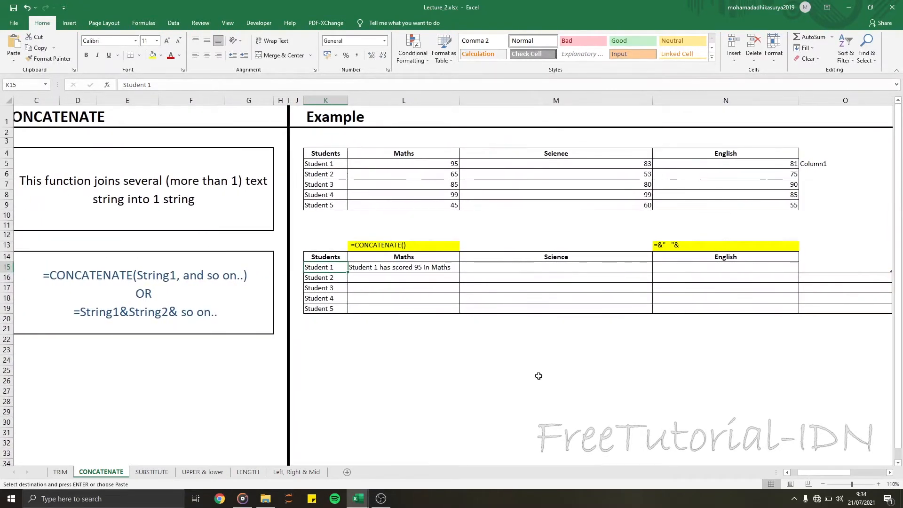
pyautogui.hscroll(-1, 447, 315)
pyautogui.hscroll(1, 447, 315)
pyautogui.click(443, 269)
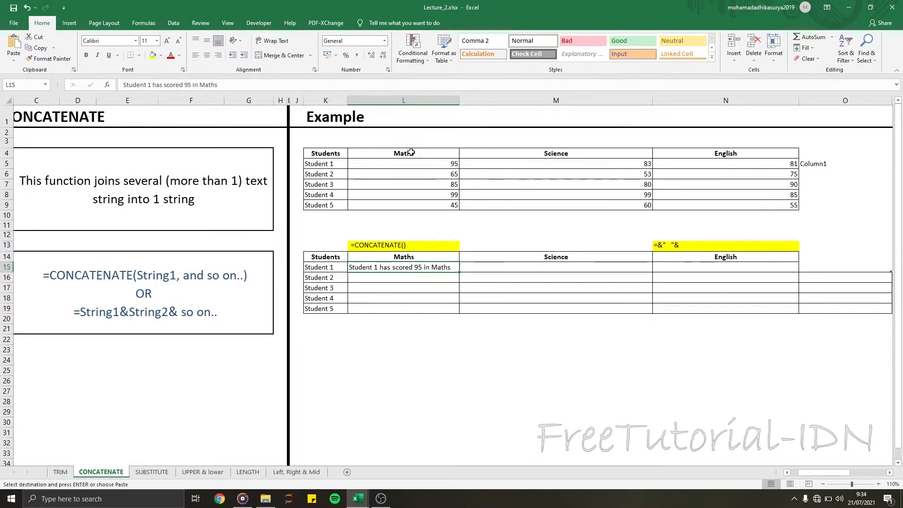
pyautogui.click(403, 278)
pyautogui.click(397, 270)
# Step: Start a CONCATENATE formula in cell L16, the Maths result for Student 2
pyautogui.click(385, 277)
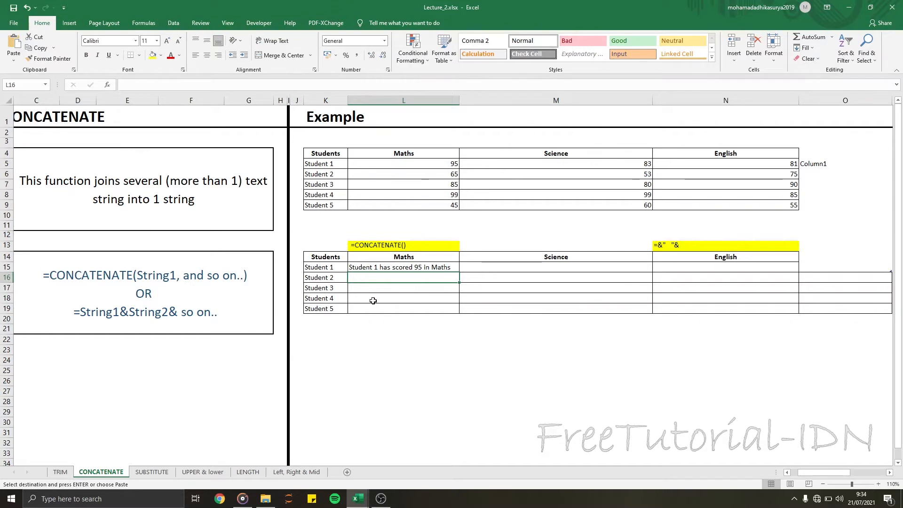
pyautogui.write('=')
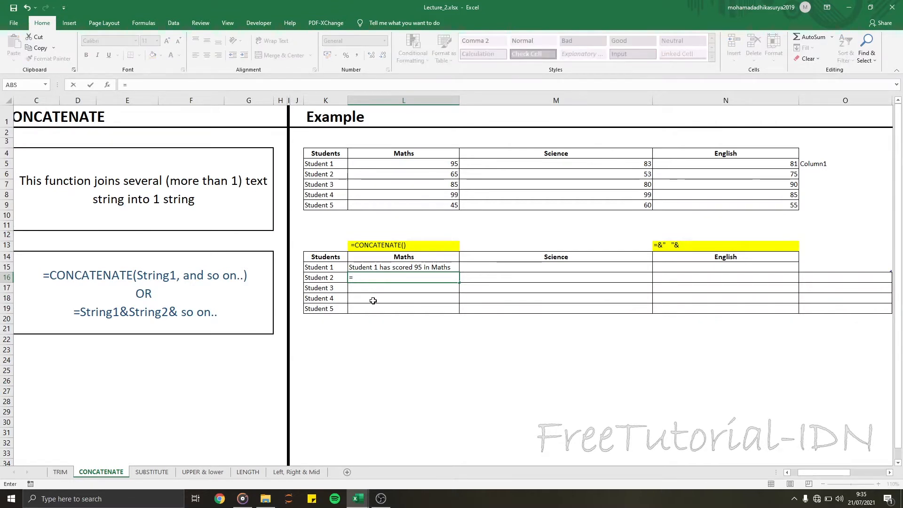
pyautogui.write('con')
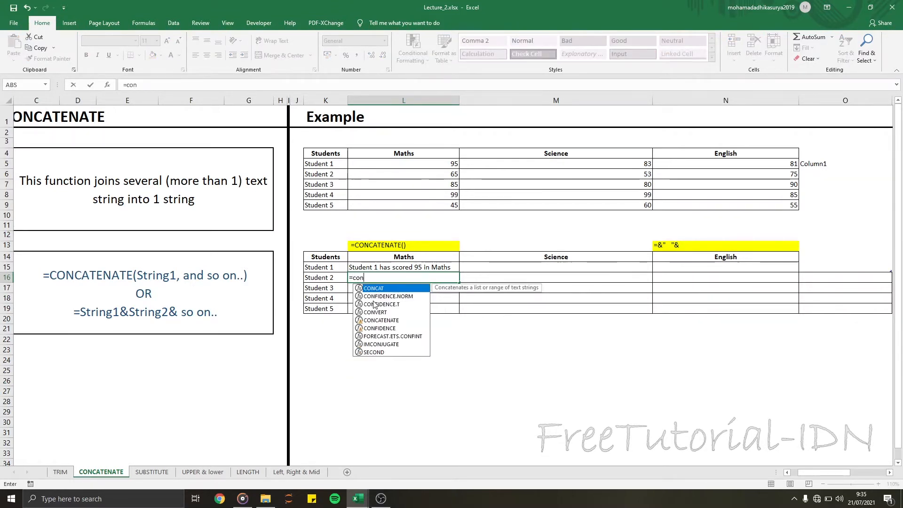
pyautogui.press('Down')
pyautogui.press('Down')
pyautogui.press('Down')
pyautogui.press('Down')
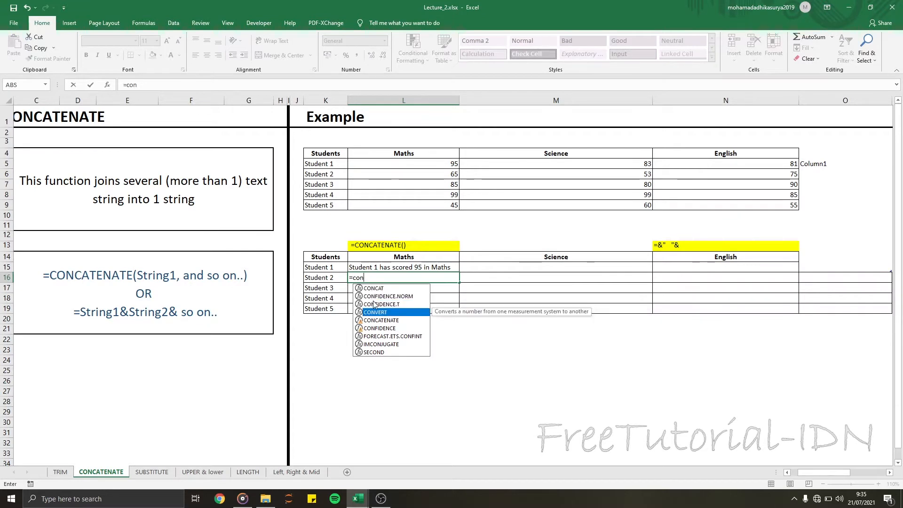
pyautogui.press('Tab')
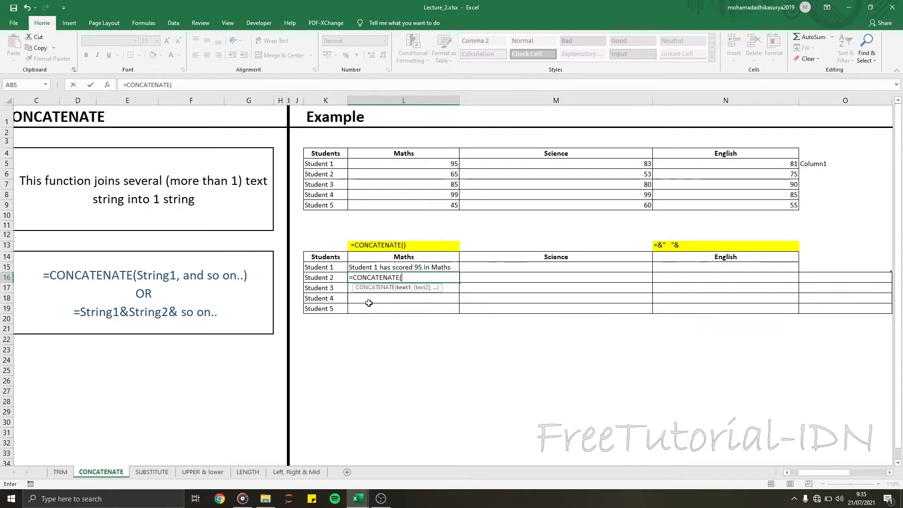
# Step: Enter K16 as the formula's first text argument with its column locked as $K16, followed by a semicolon separator
pyautogui.click(325, 278)
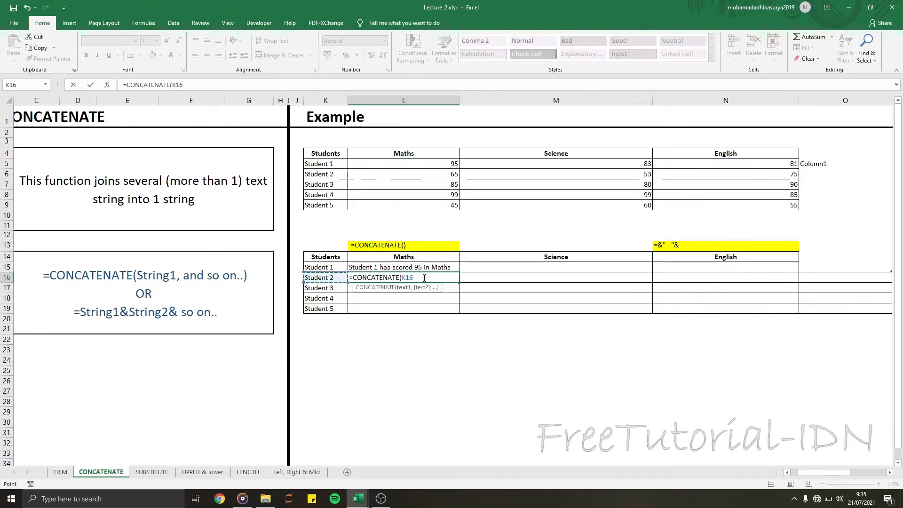
pyautogui.click(405, 278)
pyautogui.write('$')
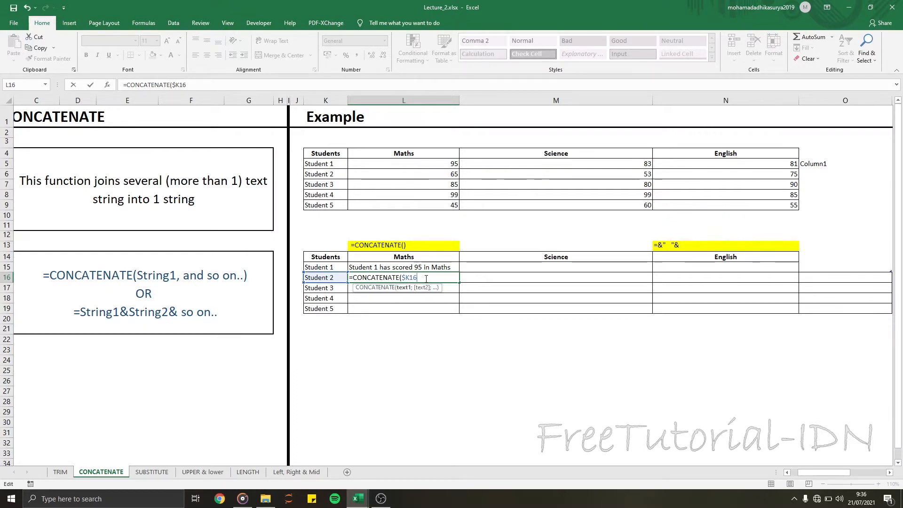
pyautogui.press('Left')
pyautogui.press('Left')
pyautogui.write(';')
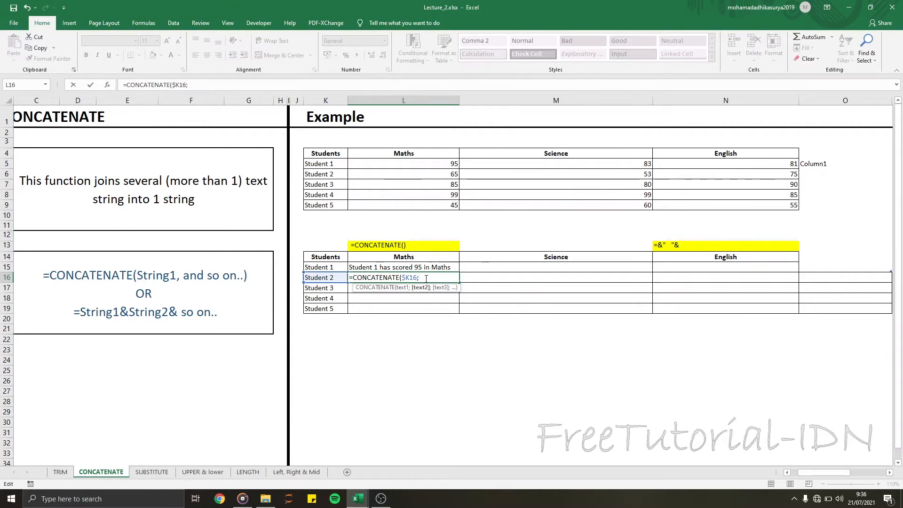
# Step: Add the text " has scored " and the score reference L5 as the formula's second and third arguments
pyautogui.write('""')
pyautogui.write(' ha')
pyautogui.write('s scored')
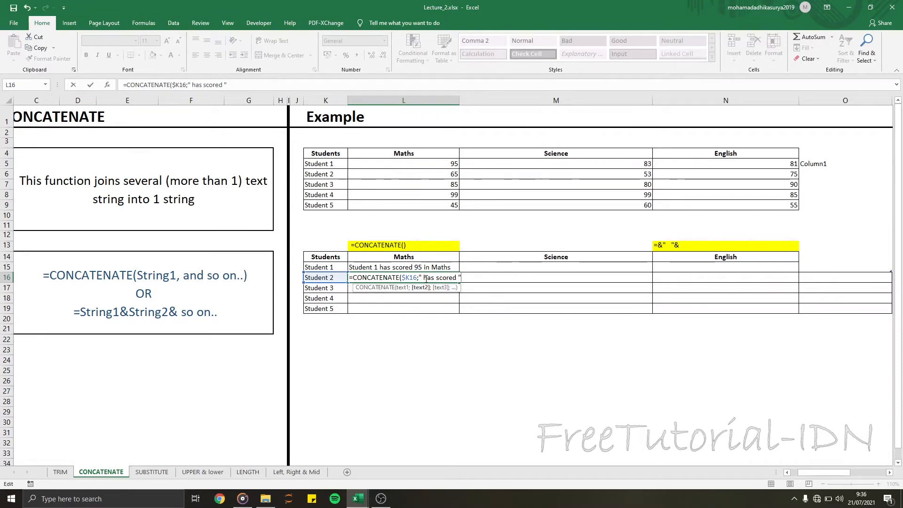
pyautogui.write(';')
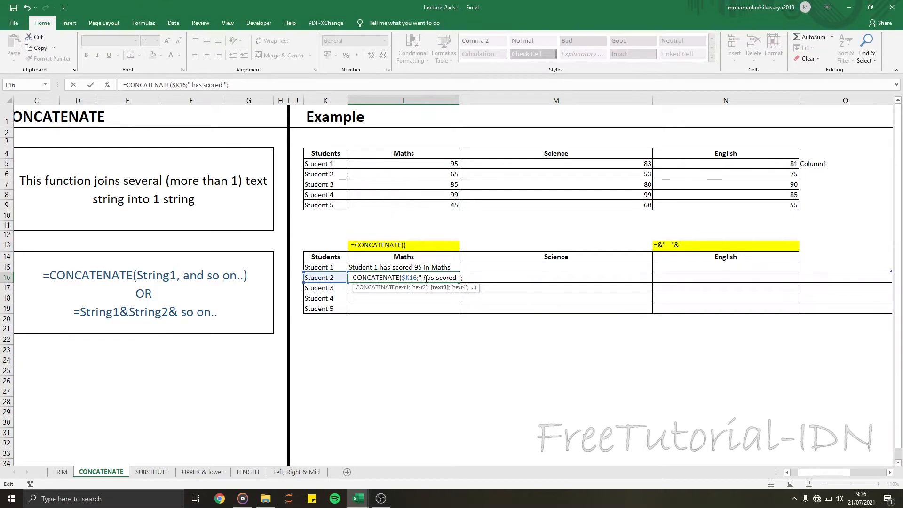
pyautogui.click(434, 165)
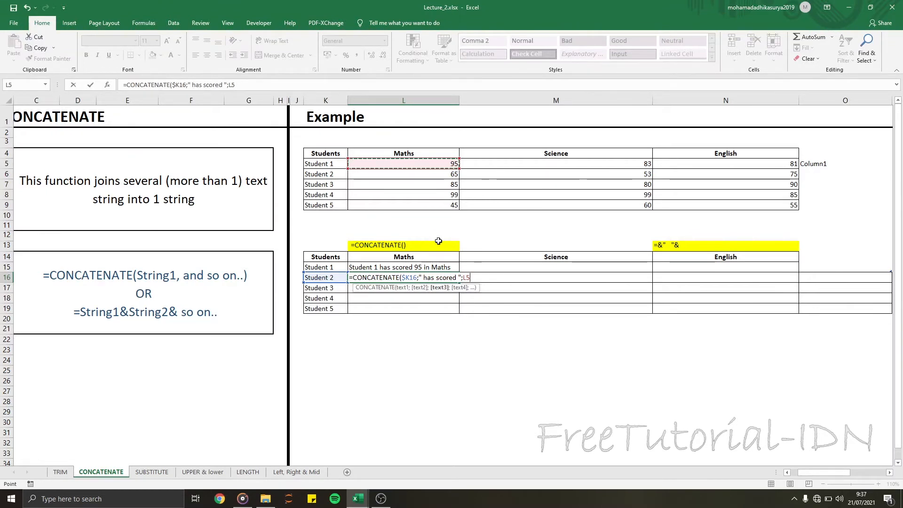
pyautogui.write(';')
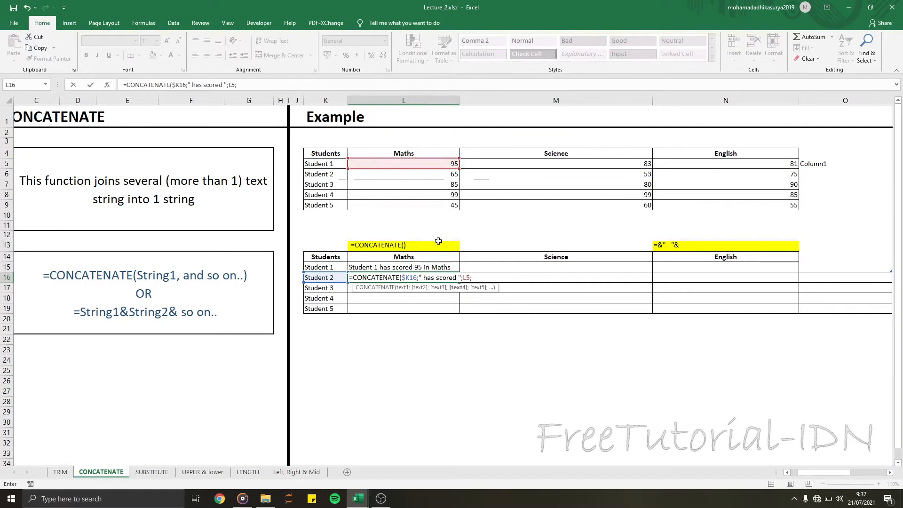
# Step: Complete the L16 formula with the text " in " and the Maths header reference L$14
pyautogui.write('" in ";')
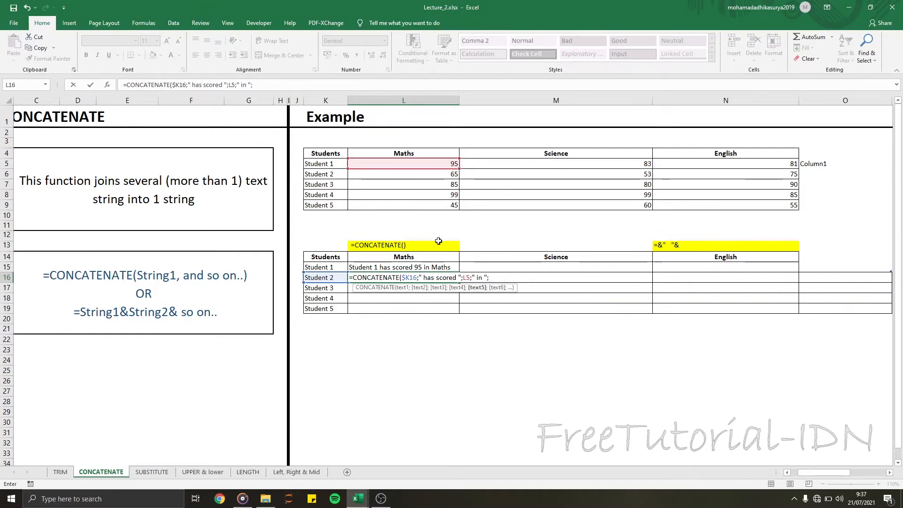
pyautogui.click(403, 258)
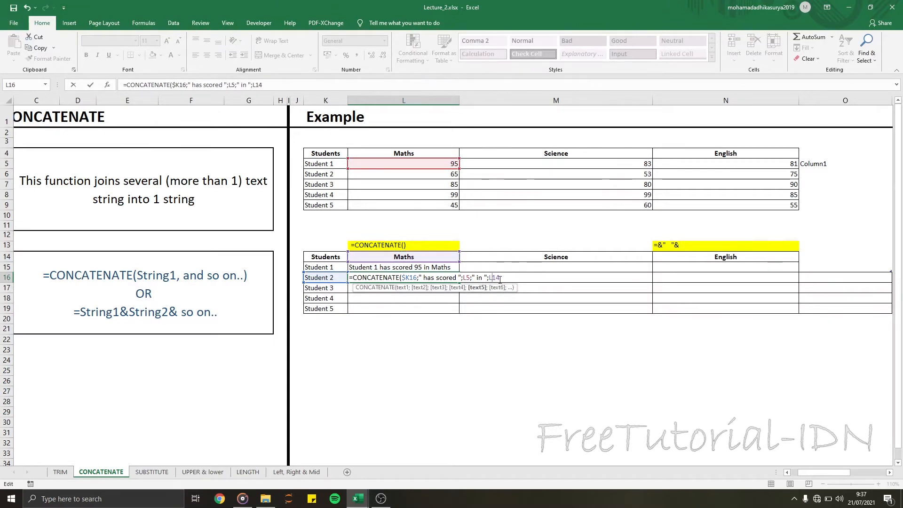
pyautogui.press('Left')
pyautogui.press('Left')
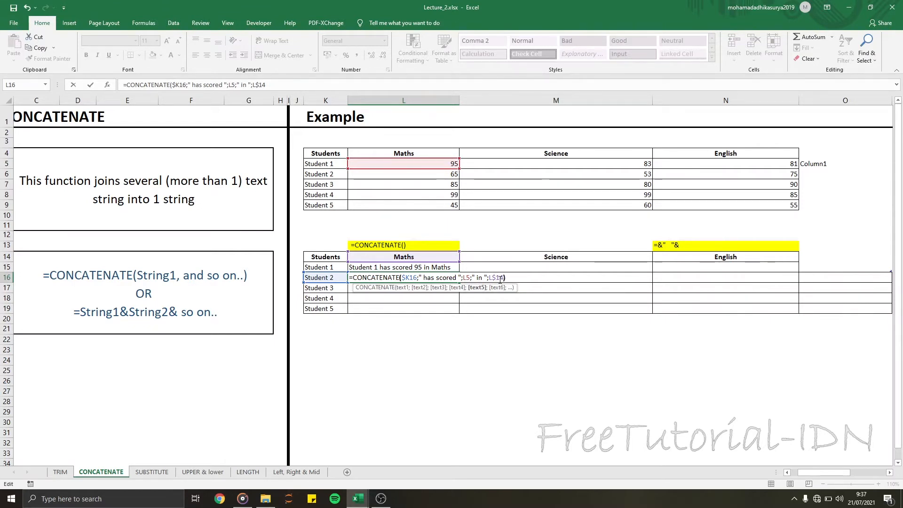
pyautogui.press('Return')
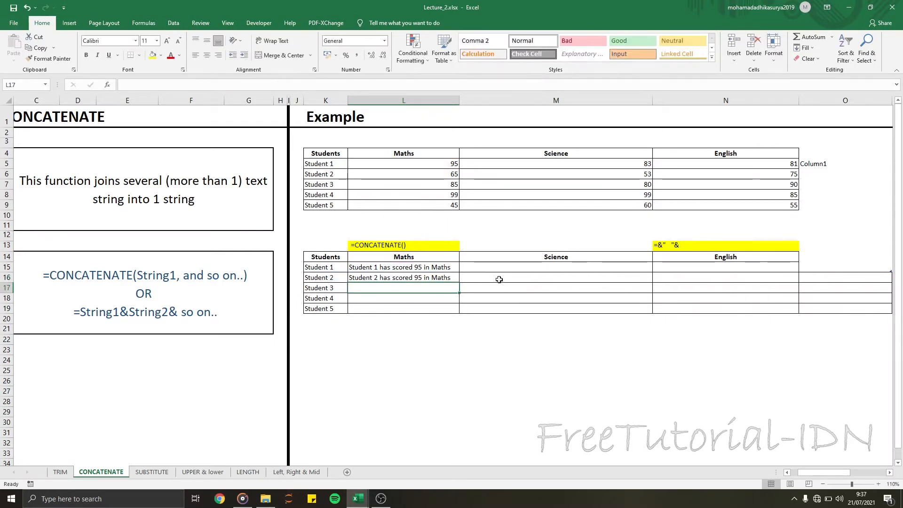
# Step: Replace the score reference L5 in the L16 formula with L6, Student 2's Maths score
pyautogui.click(445, 278)
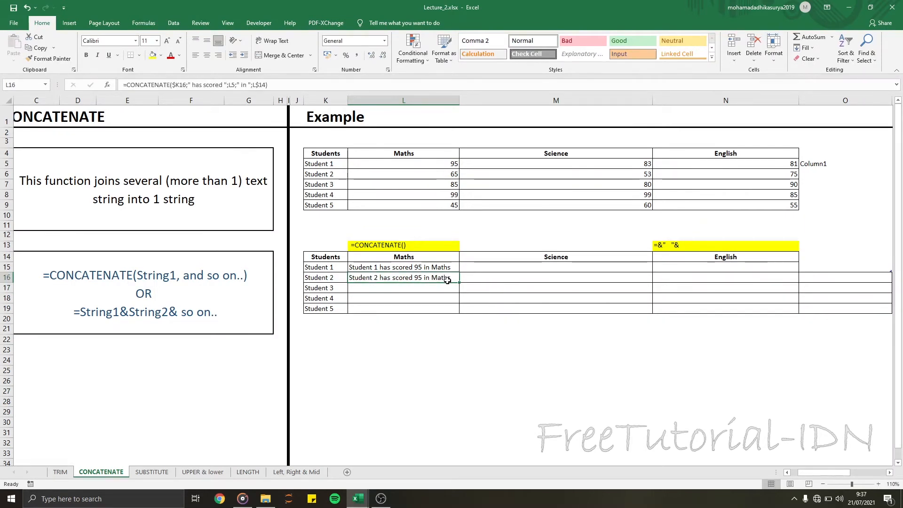
pyautogui.doubleClick(420, 279)
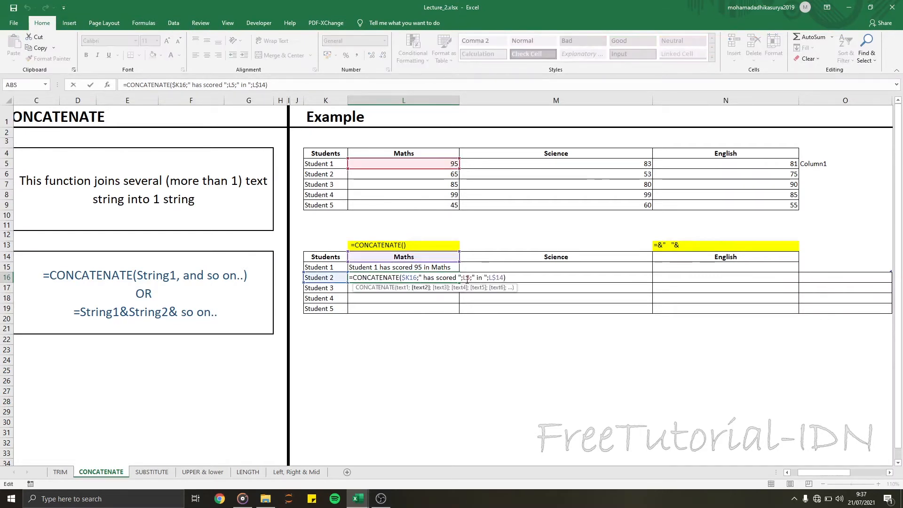
pyautogui.click(470, 278)
pyautogui.press('BackSpace')
pyautogui.press('BackSpace')
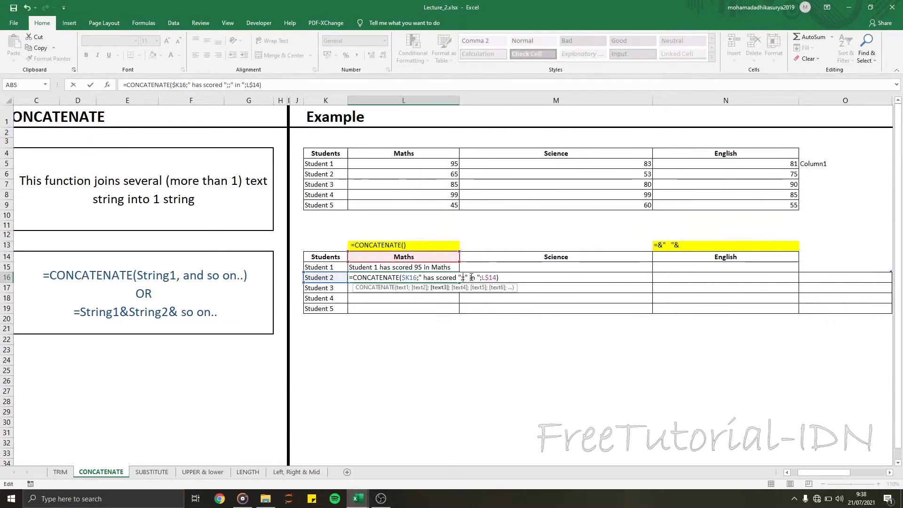
pyautogui.click(377, 173)
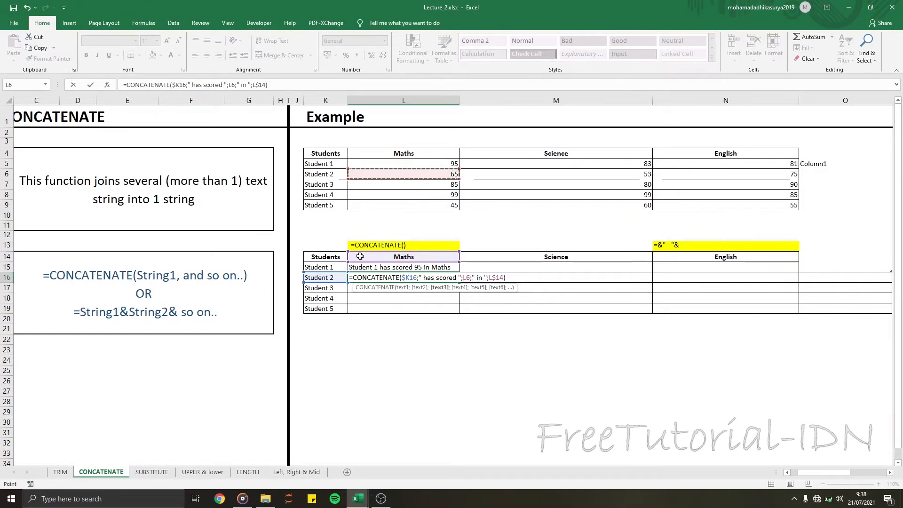
pyautogui.press('Return')
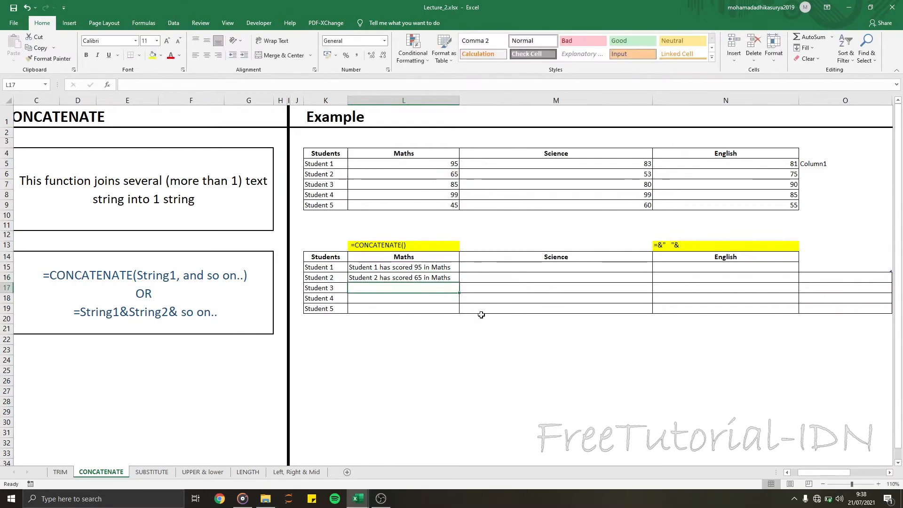
# Step: Fill the L16 formula down through L19 for the remaining students' Maths sentences
pyautogui.click(444, 282)
pyautogui.moveTo(459, 282); pyautogui.dragTo(457, 308)
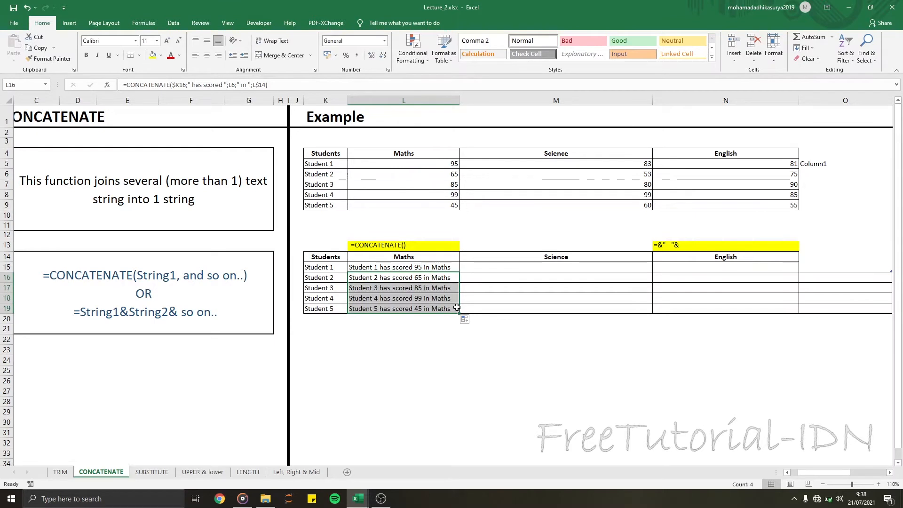
pyautogui.click(443, 288)
# Step: Copy L16's formula into M15 as formula only and fill it down the Science column through M19
pyautogui.click(453, 277)
pyautogui.hotkey('ctrl', 'c')
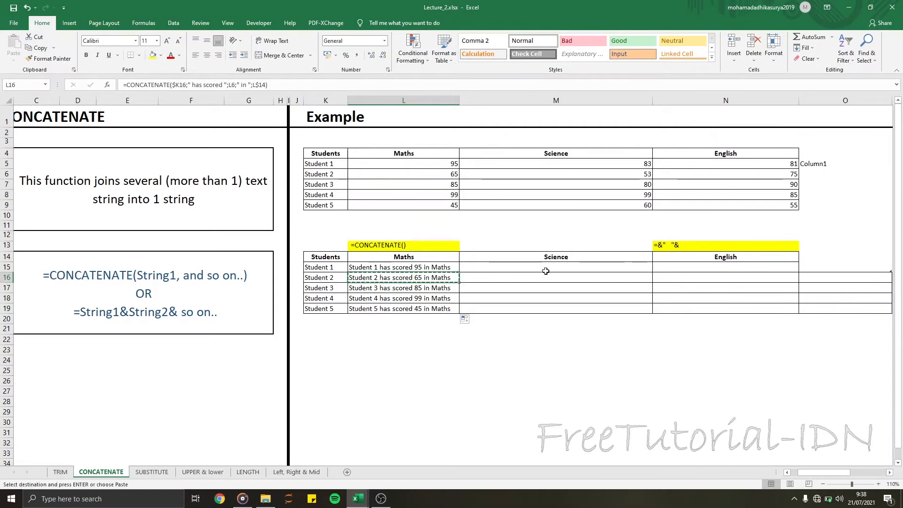
pyautogui.click(549, 268)
pyautogui.rightClick(549, 268)
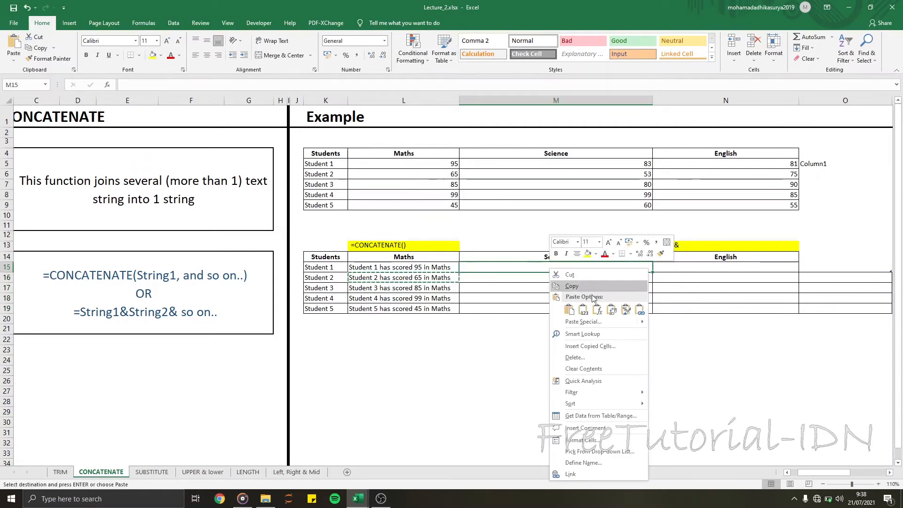
pyautogui.click(597, 309)
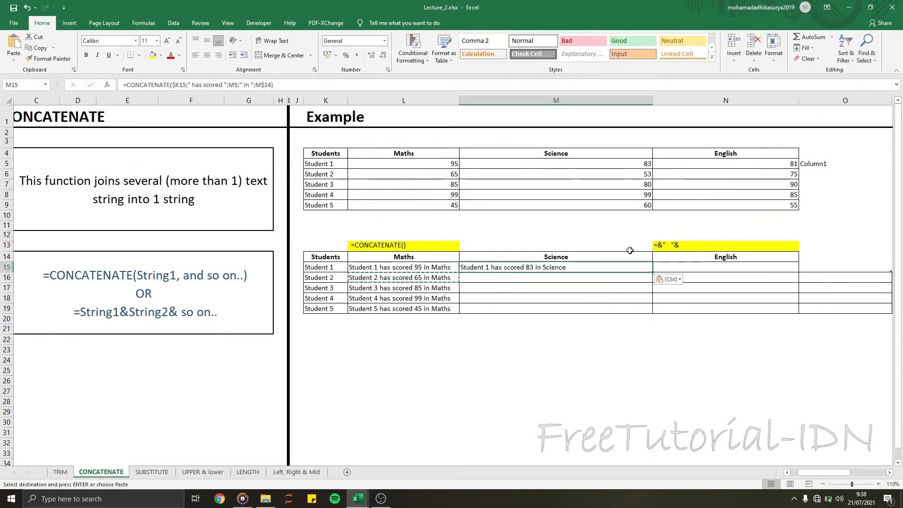
pyautogui.moveTo(654, 273); pyautogui.dragTo(710, 310)
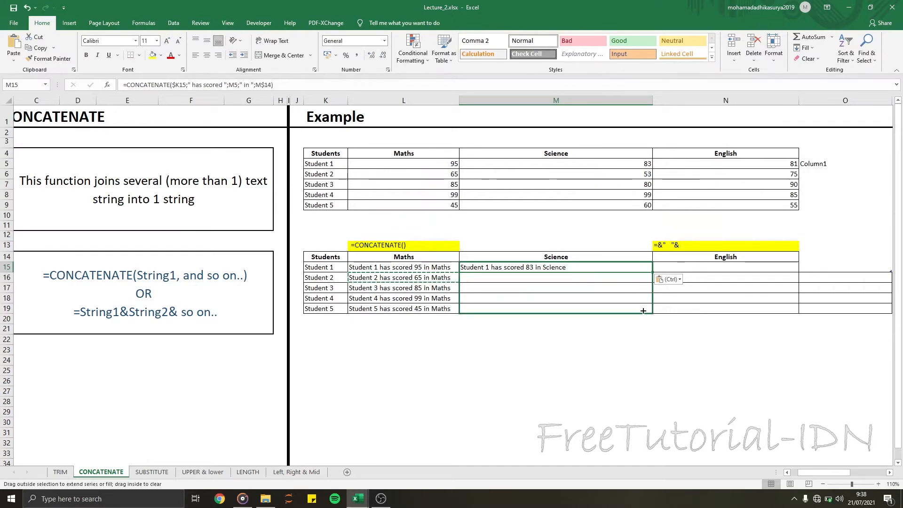
pyautogui.moveTo(643, 311); pyautogui.dragTo(642, 309)
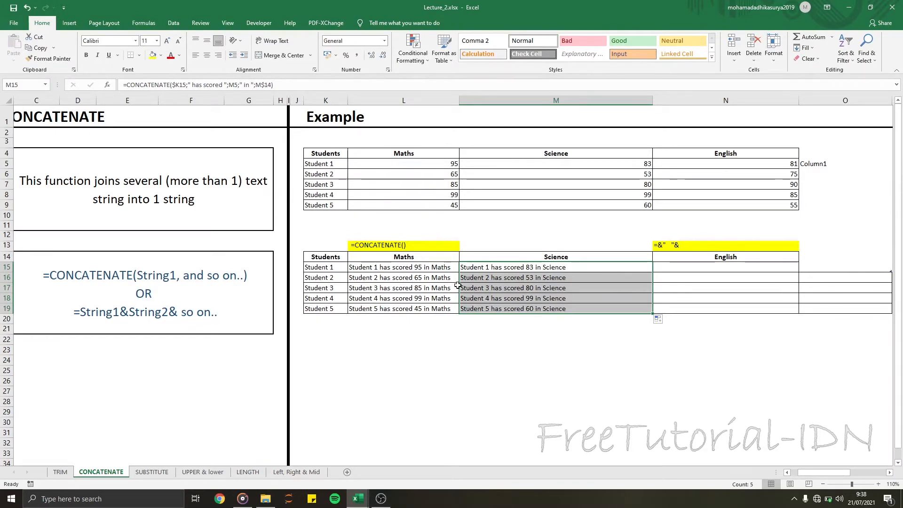
# Step: Examine how the CONCATENATE formula in L16 is built and compare it with the Maths and Science entries in L15 and M15
pyautogui.click(381, 270)
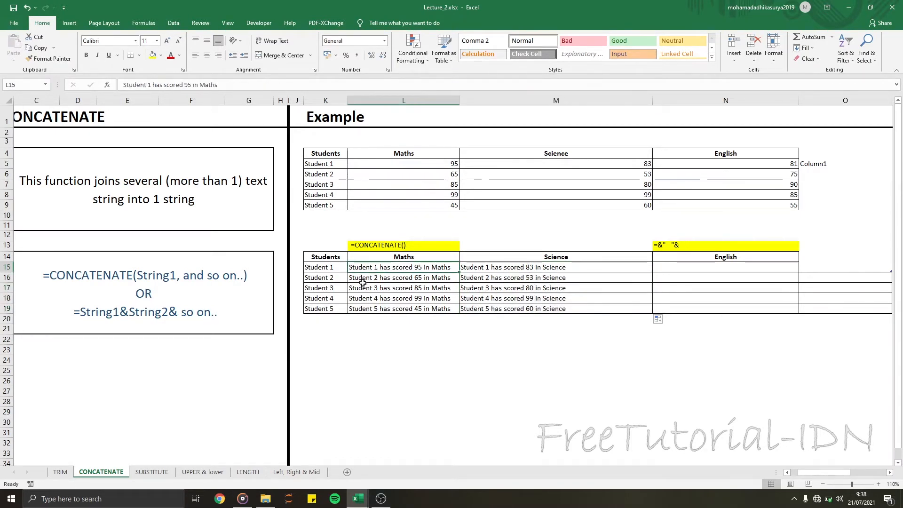
pyautogui.press('Left')
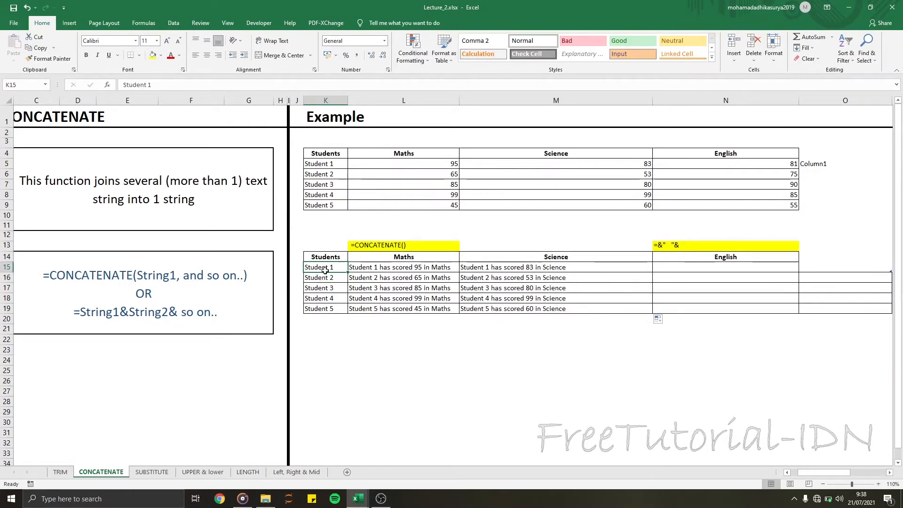
pyautogui.click(406, 268)
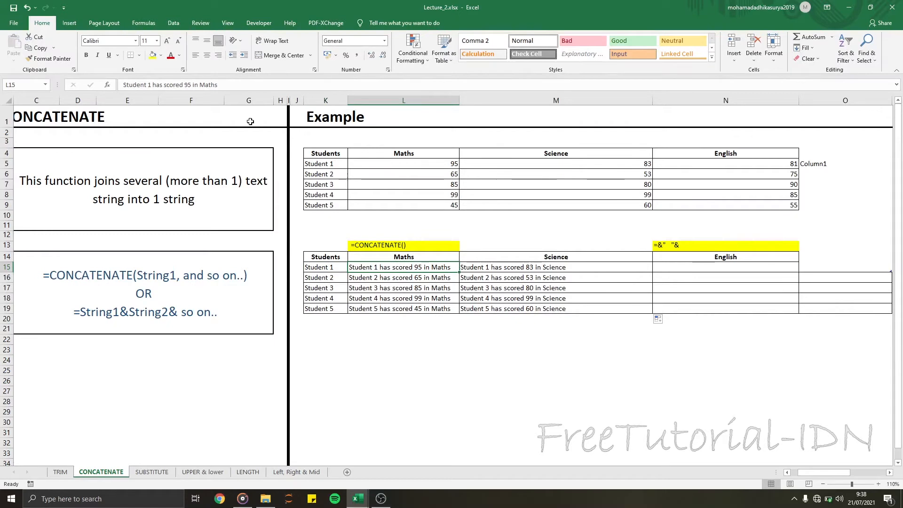
pyautogui.click(386, 277)
pyautogui.click(185, 88)
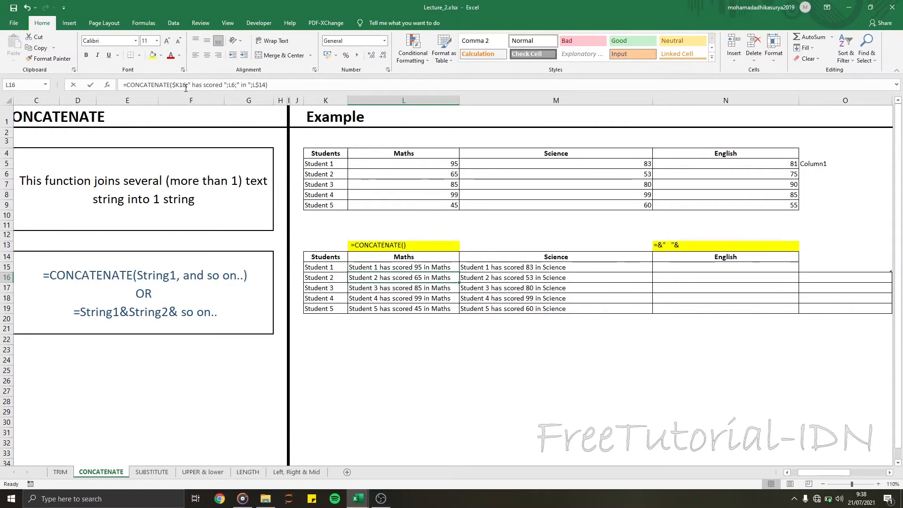
pyautogui.click(185, 87)
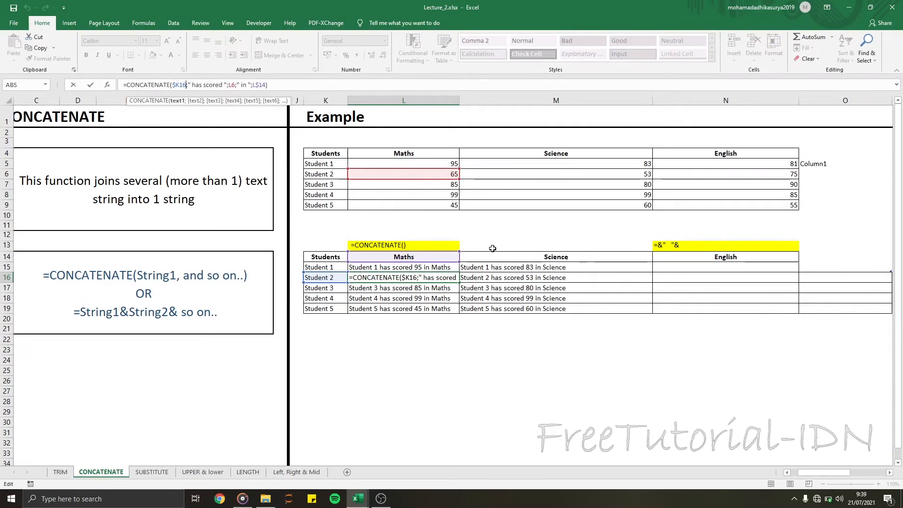
pyautogui.press('Return')
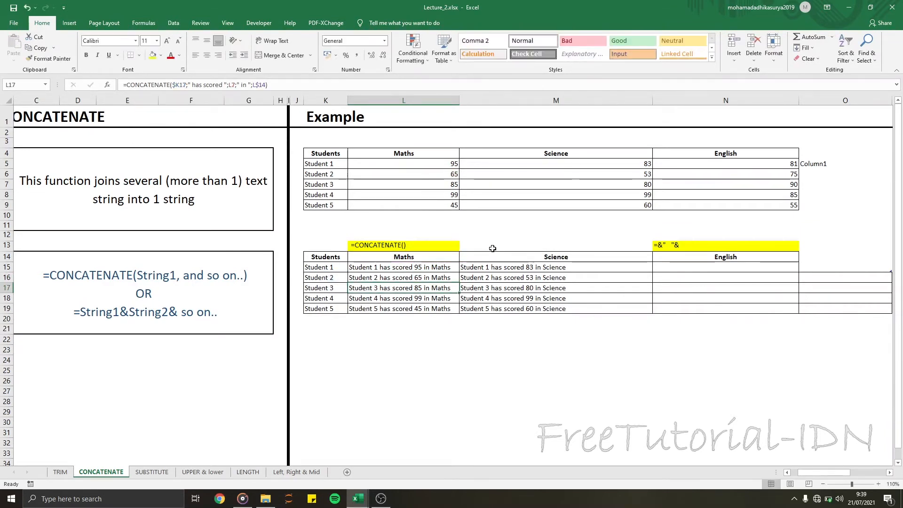
pyautogui.click(572, 267)
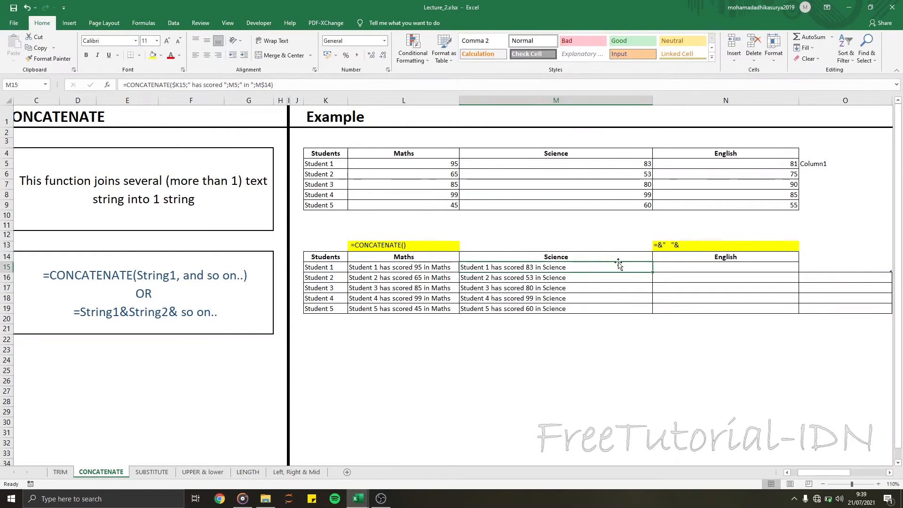
# Step: Start an ampersand formula in N15 for Student 1's English sentence with =&K15&
pyautogui.click(691, 273)
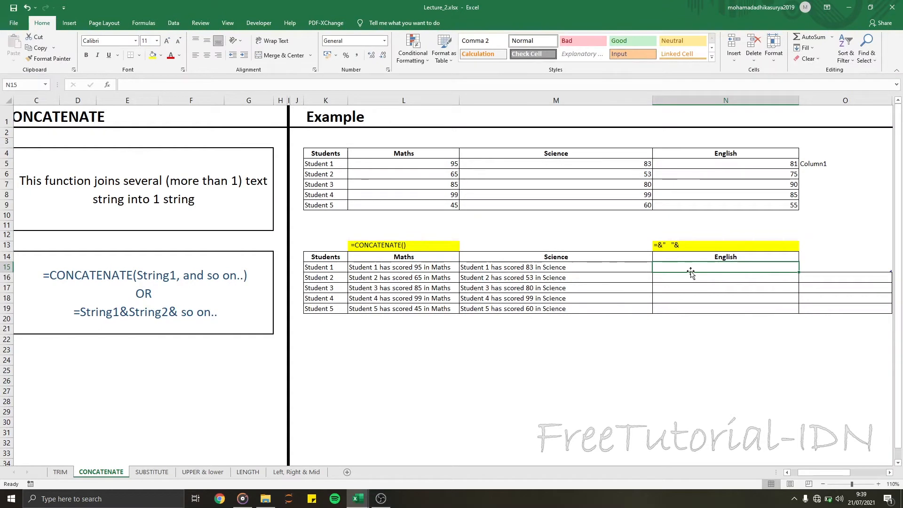
pyautogui.write('=&')
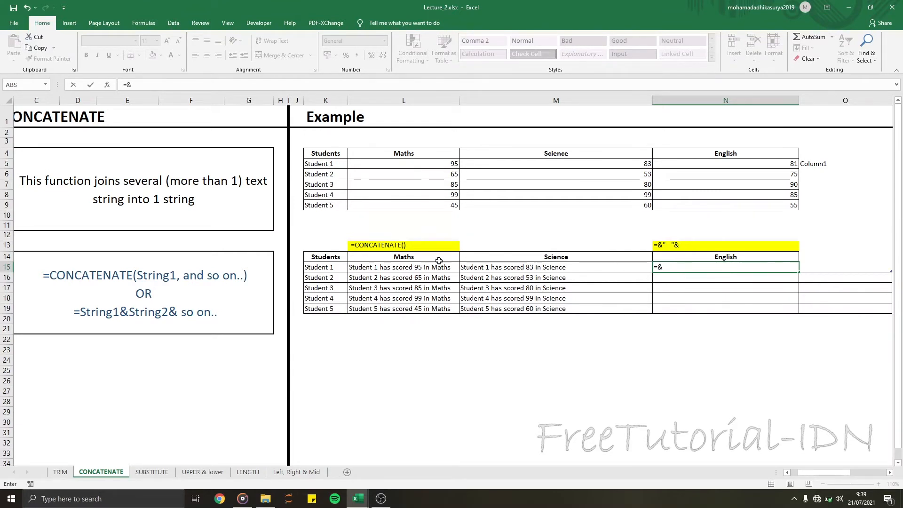
pyautogui.click(316, 267)
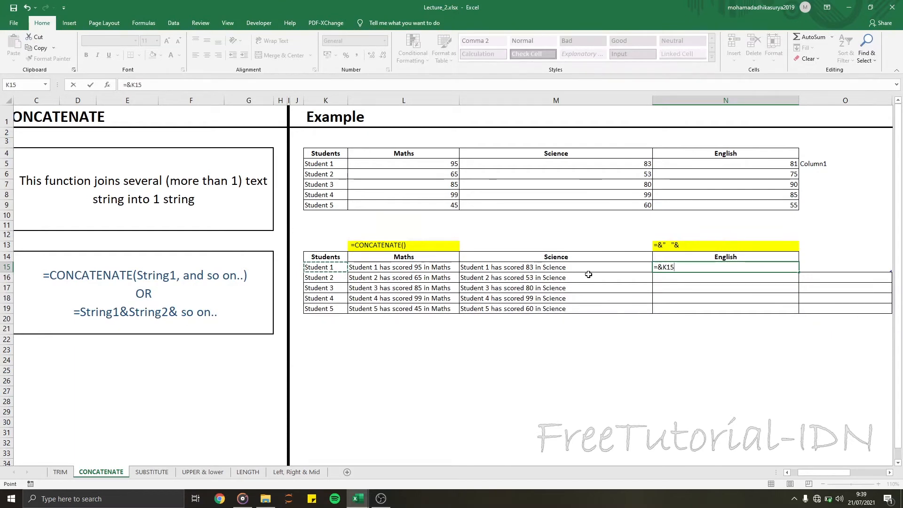
pyautogui.write('&')
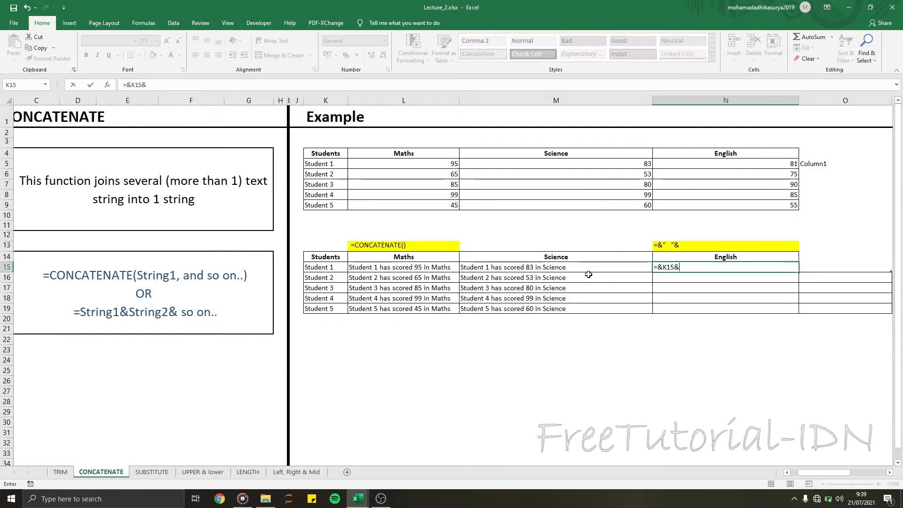
# Step: Add the text string " has scored " to the N15 formula after the K15 reference
pyautogui.write('""')
pyautogui.press('Return')
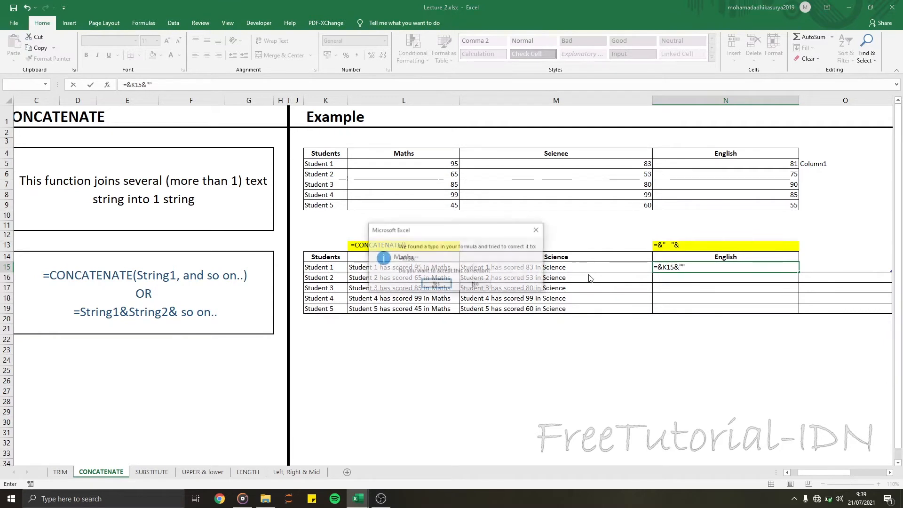
pyautogui.press('Tab')
pyautogui.press('Return')
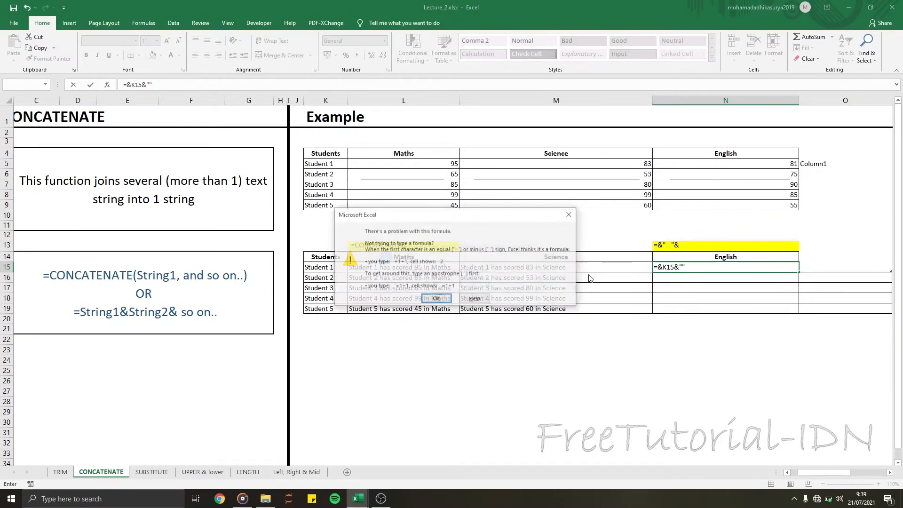
pyautogui.press('Return')
pyautogui.press('Right')
pyautogui.press('Right')
pyautogui.press('Right')
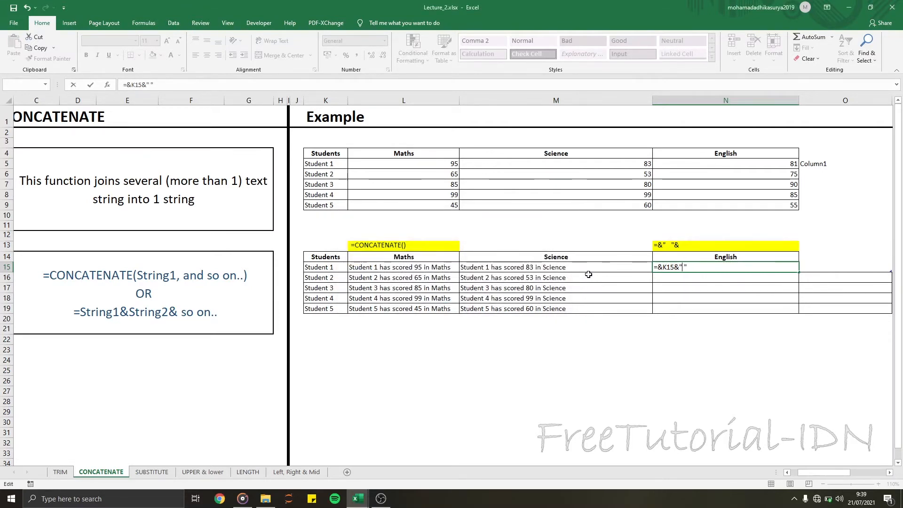
pyautogui.write('has scored')
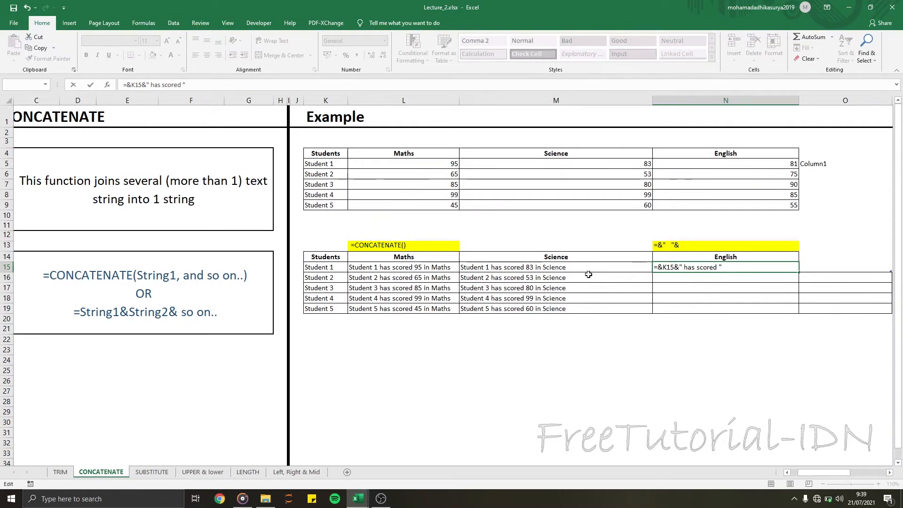
# Step: Append the English score N5 and the text " in " to the N15 formula with &, accepting the proposed formula correction
pyautogui.write('&')
pyautogui.click(733, 164)
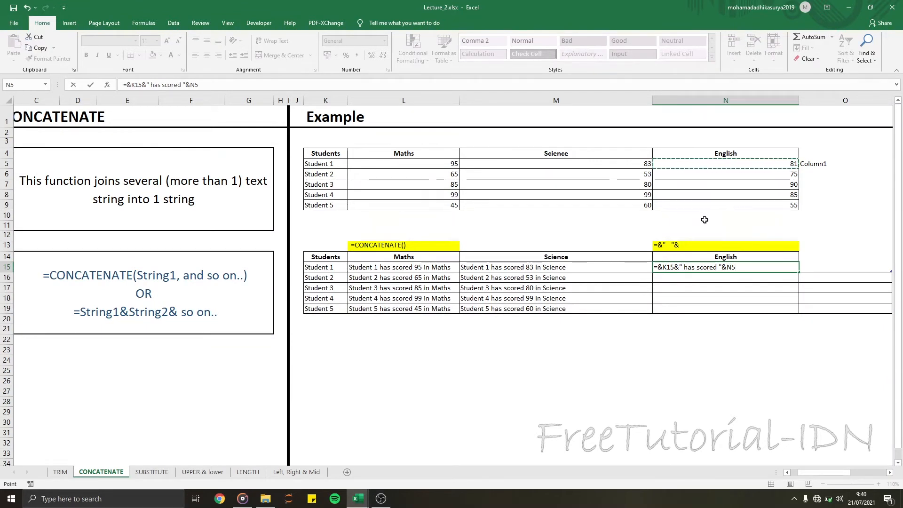
pyautogui.write('&')
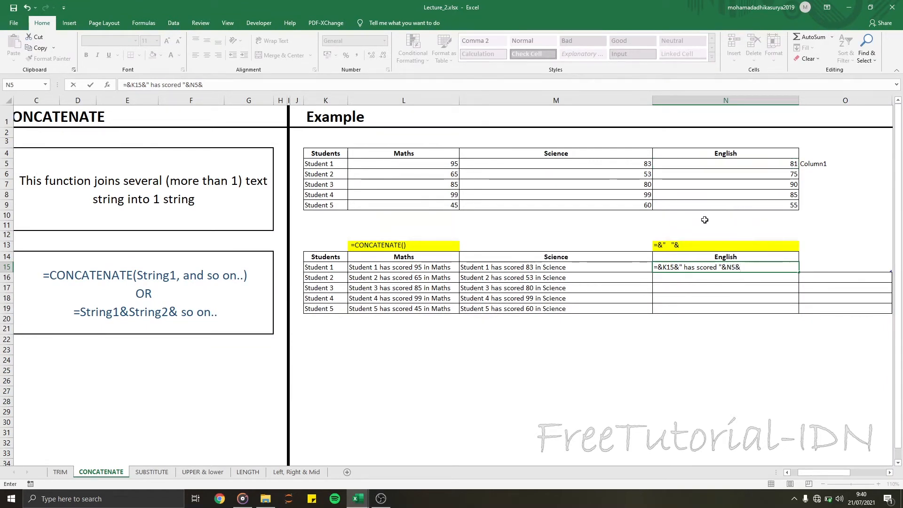
pyautogui.write('" in')
pyautogui.press('Return')
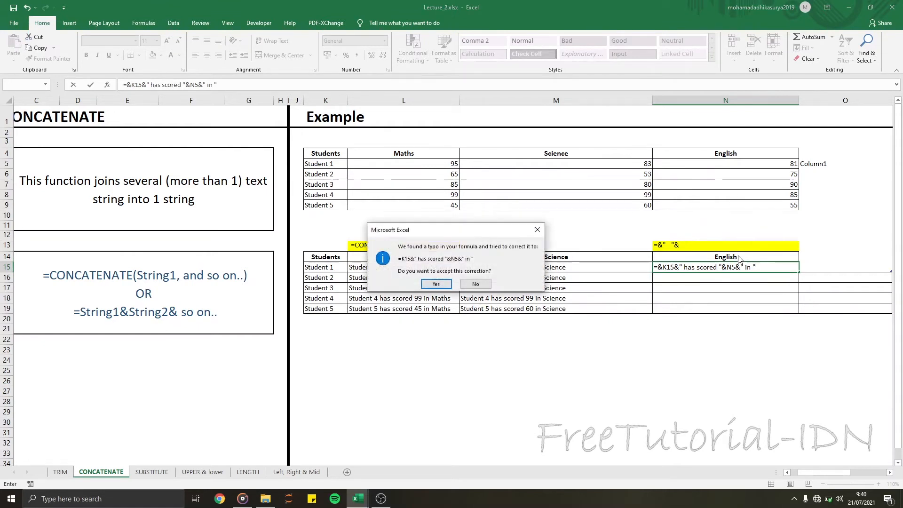
pyautogui.click(442, 285)
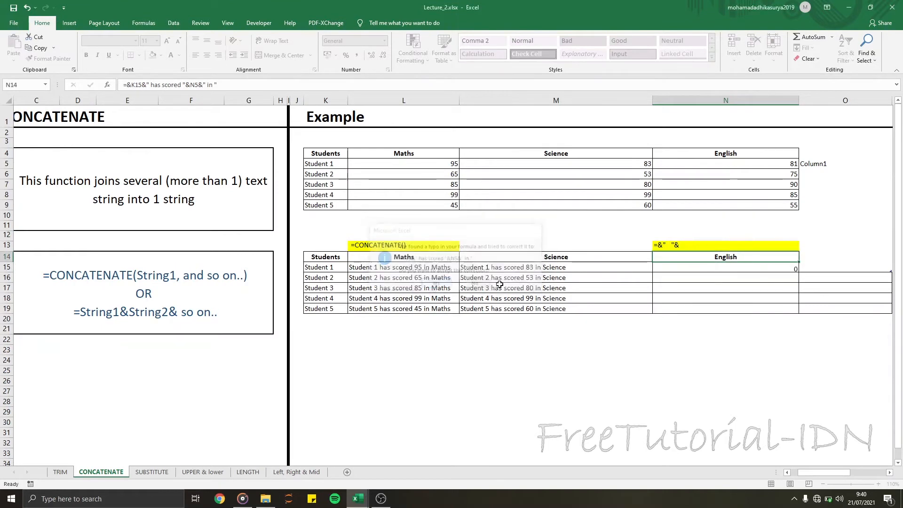
# Step: Append the English header reference N14 to the N15 formula with &, accepting the proposed formula correction
pyautogui.doubleClick(774, 266)
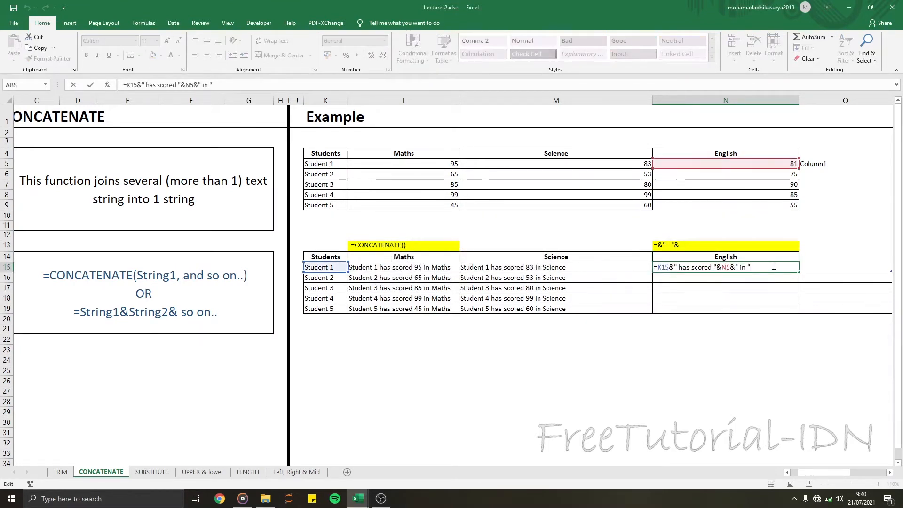
pyautogui.press('BackSpace')
pyautogui.write('&')
pyautogui.click(736, 258)
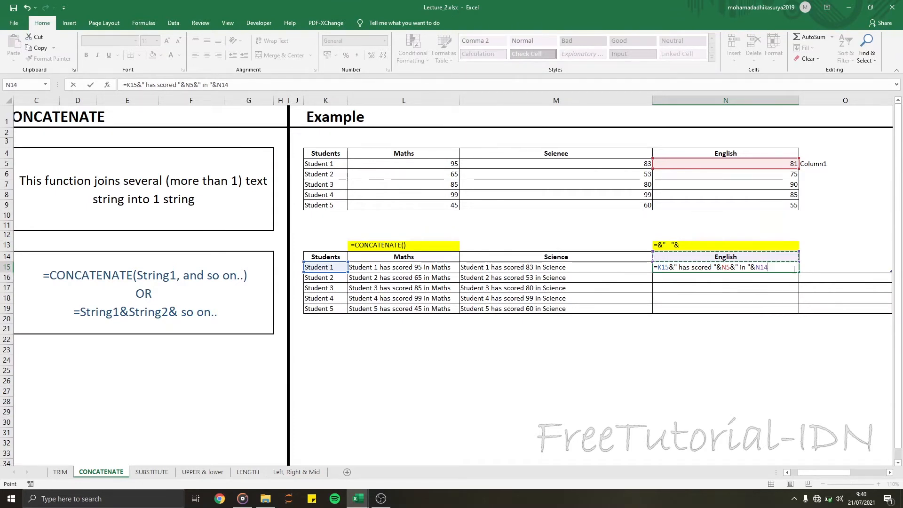
pyautogui.write('&')
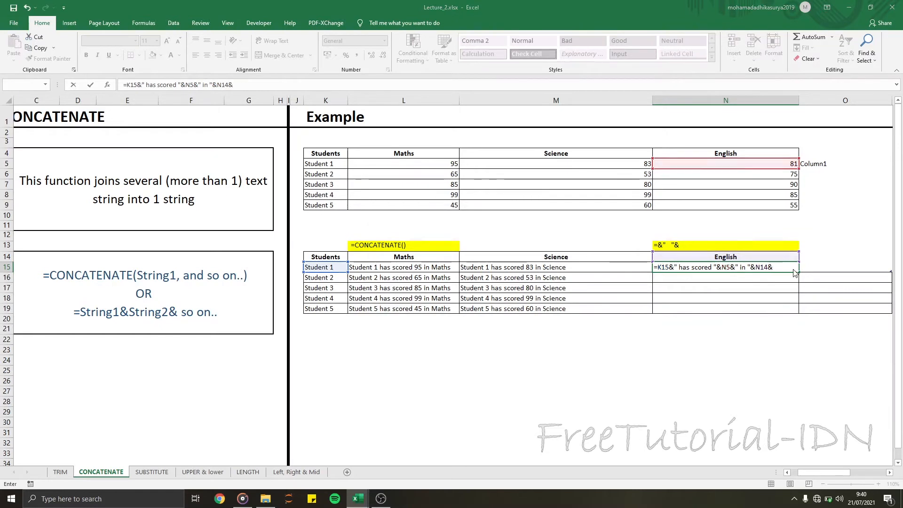
pyautogui.press('Return')
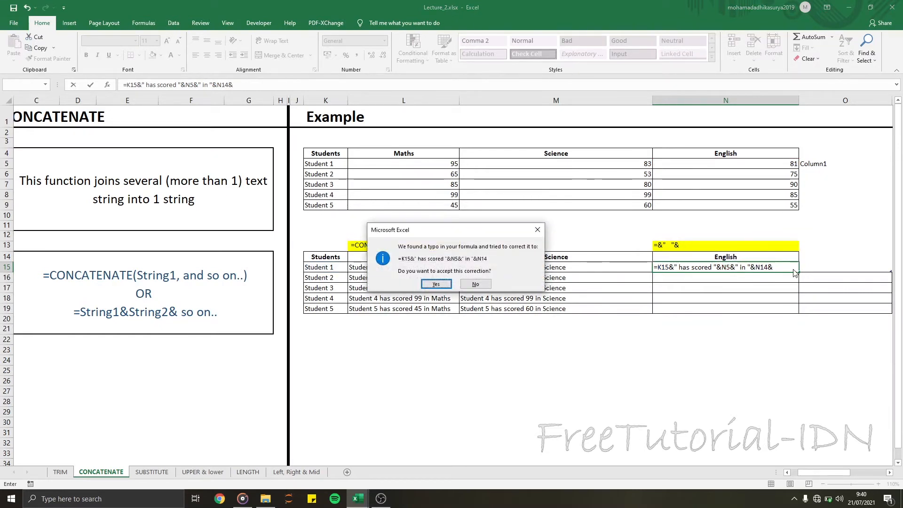
pyautogui.press('Return')
# Step: Try filling the N15 formula down through N19, inspect the copies, and clear N16:N19
pyautogui.click(793, 269)
pyautogui.moveTo(798, 272); pyautogui.dragTo(801, 314)
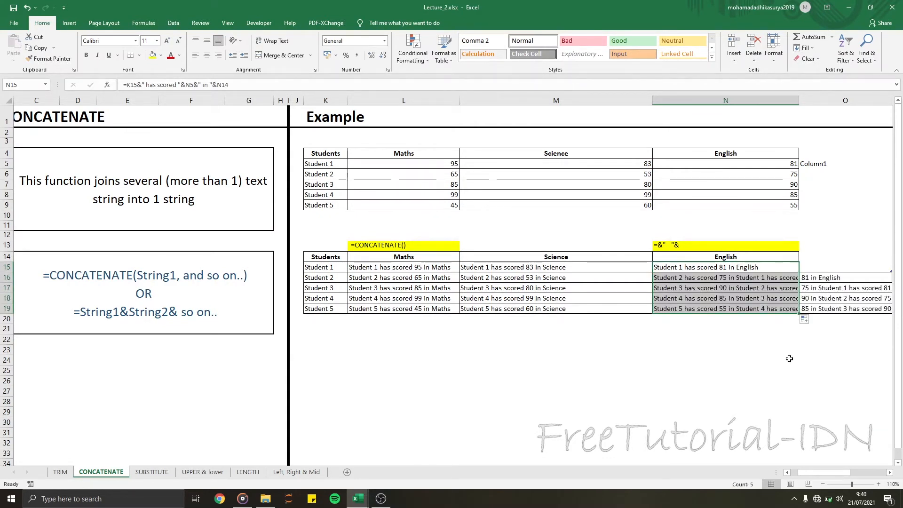
pyautogui.click(808, 277)
pyautogui.click(769, 290)
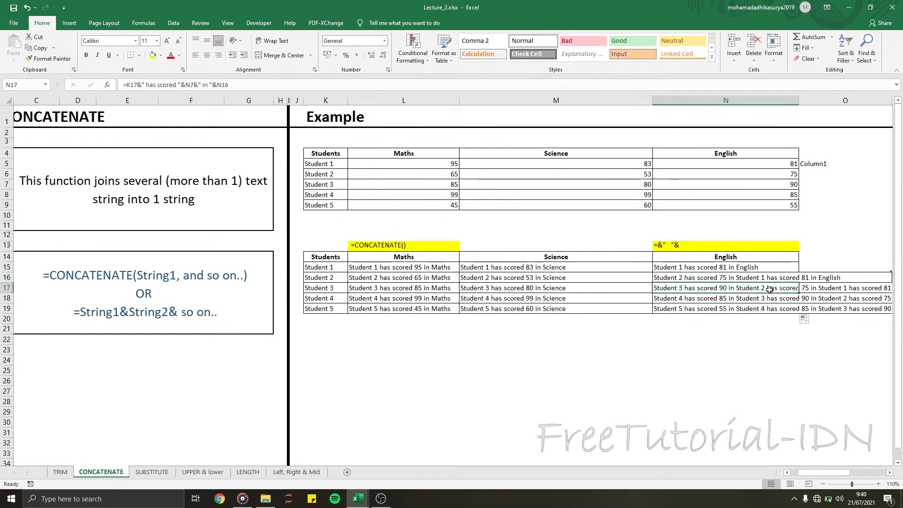
pyautogui.click(816, 288)
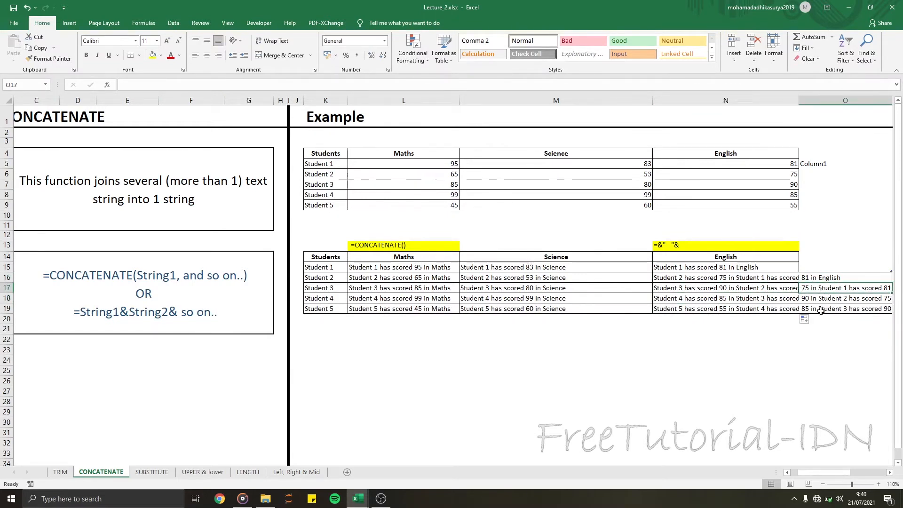
pyautogui.moveTo(719, 278); pyautogui.dragTo(734, 308)
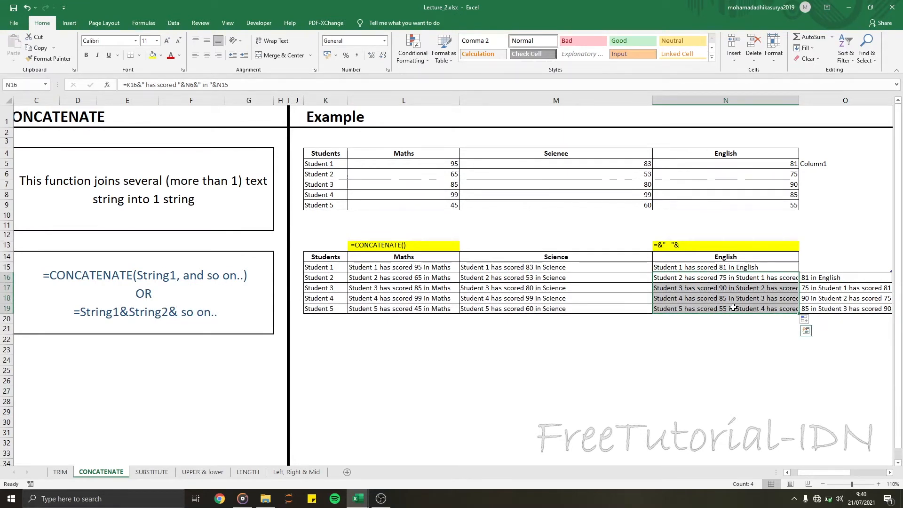
pyautogui.press('Delete')
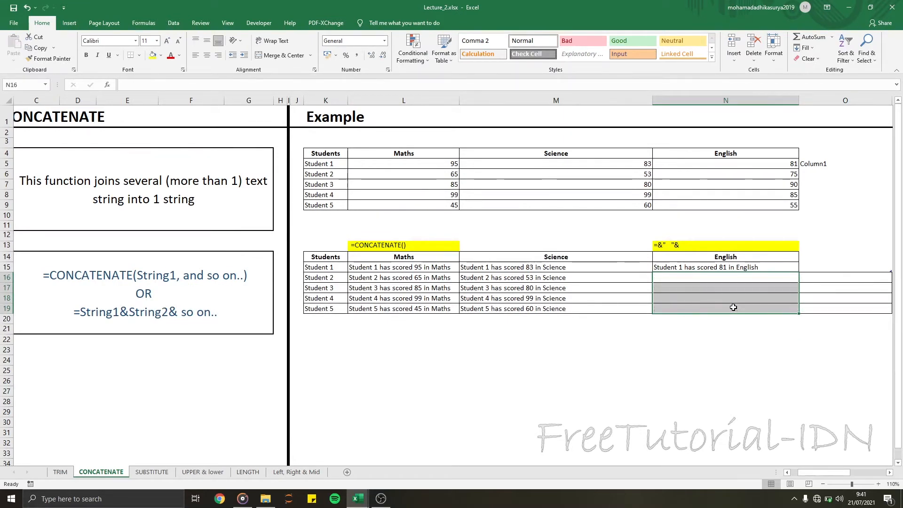
# Step: Lock column K and row 14 in the N15 formula so its references read $K15 and N$14
pyautogui.click(702, 266)
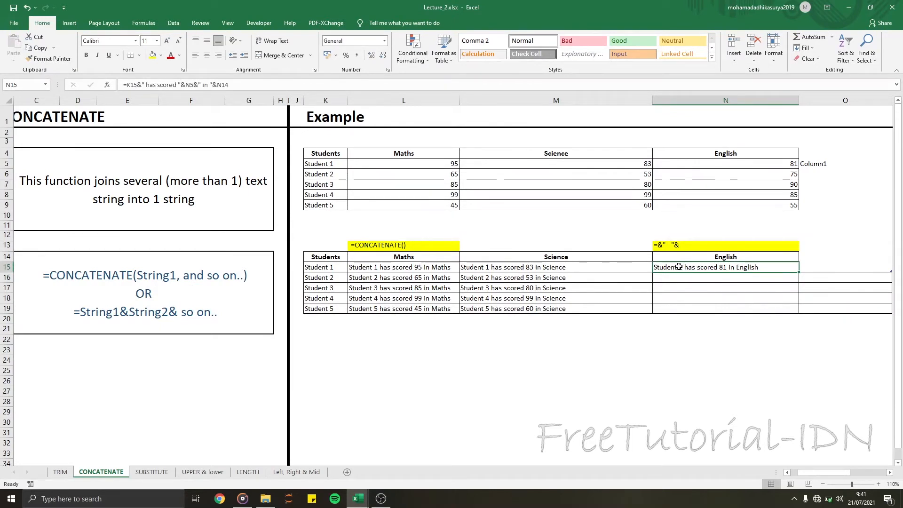
pyautogui.press('F2')
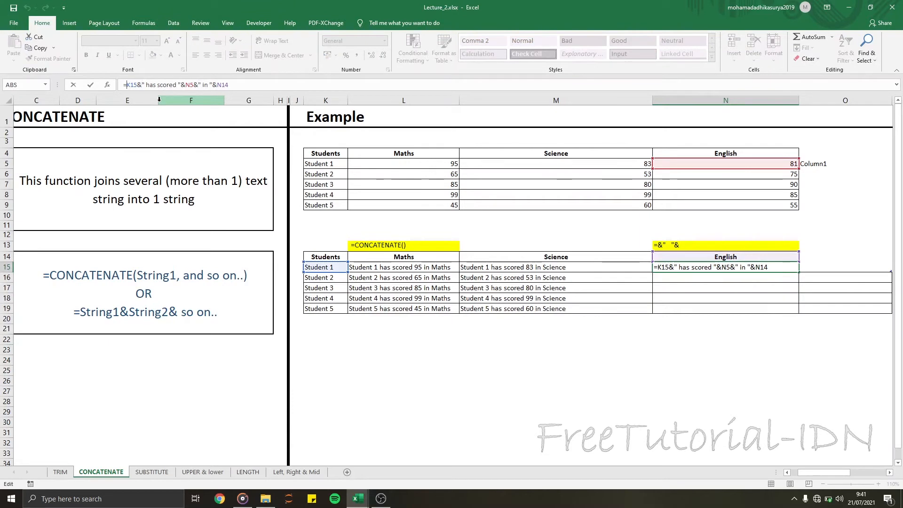
pyautogui.write('$')
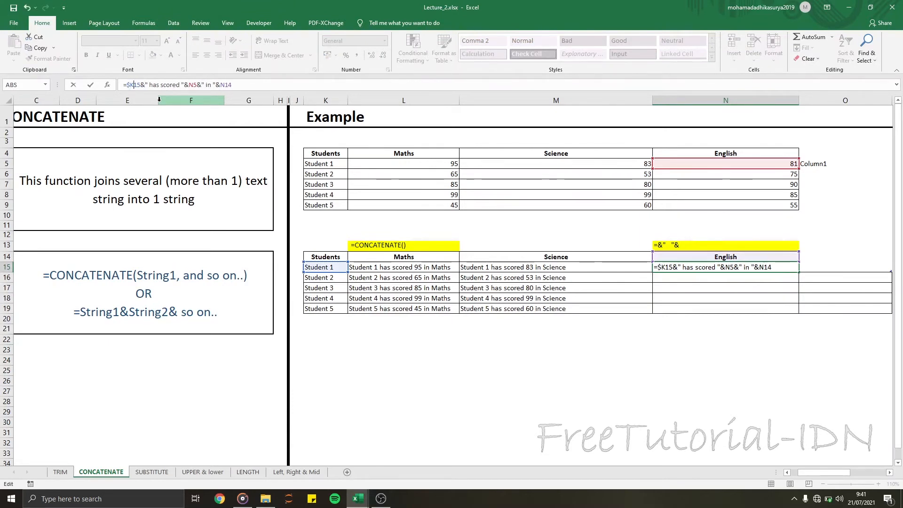
pyautogui.press('Right')
pyautogui.press('Right')
pyautogui.press('Right')
pyautogui.write('$')
pyautogui.press('Return')
# Step: Fill the N15 formula down through N19 for the remaining students' English sentences
pyautogui.click(678, 265)
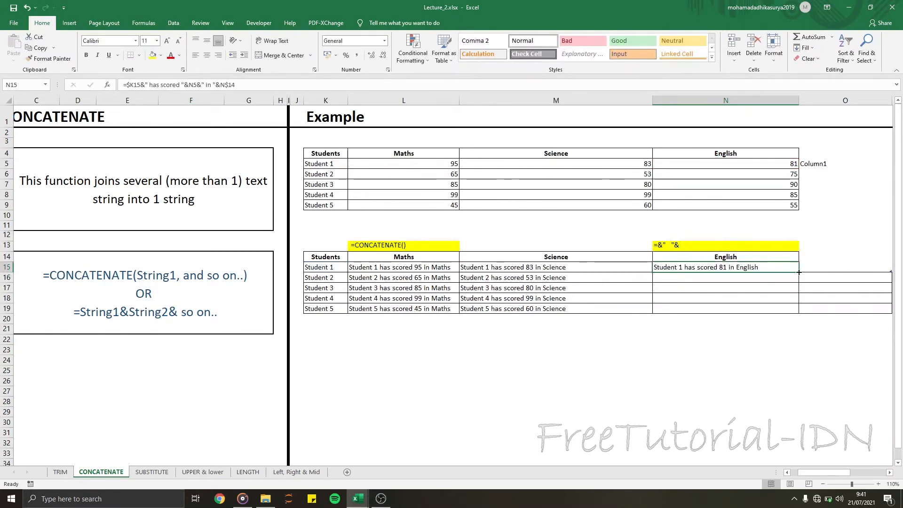
pyautogui.doubleClick(799, 272)
pyautogui.click(815, 259)
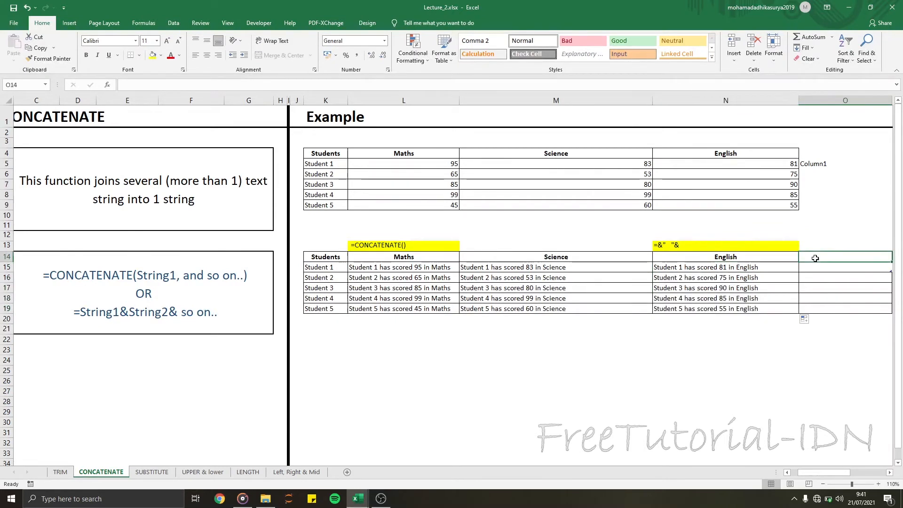
pyautogui.click(793, 266)
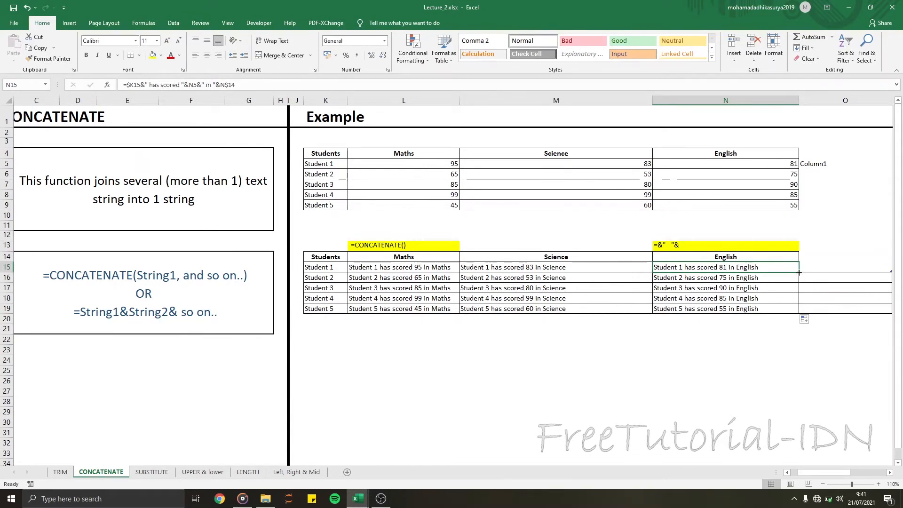
pyautogui.moveTo(799, 273); pyautogui.dragTo(769, 277)
pyautogui.click(785, 265)
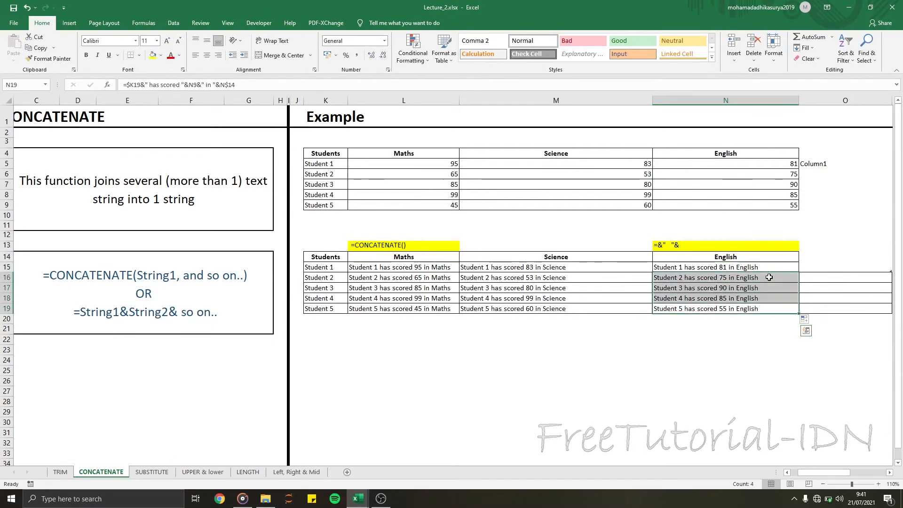
# Step: Clear the English sentences in N16:N19 and fill the N15 formula down again to N19
pyautogui.press('Delete')
pyautogui.click(771, 270)
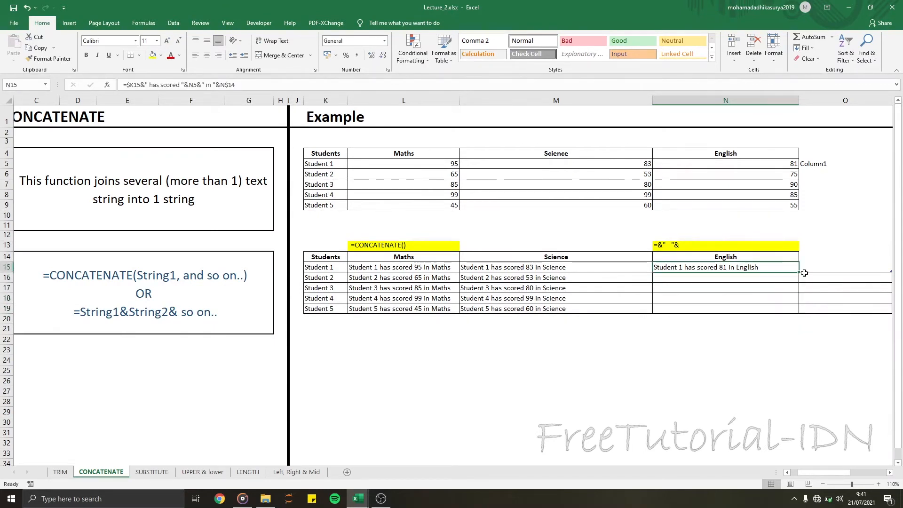
pyautogui.doubleClick(799, 272)
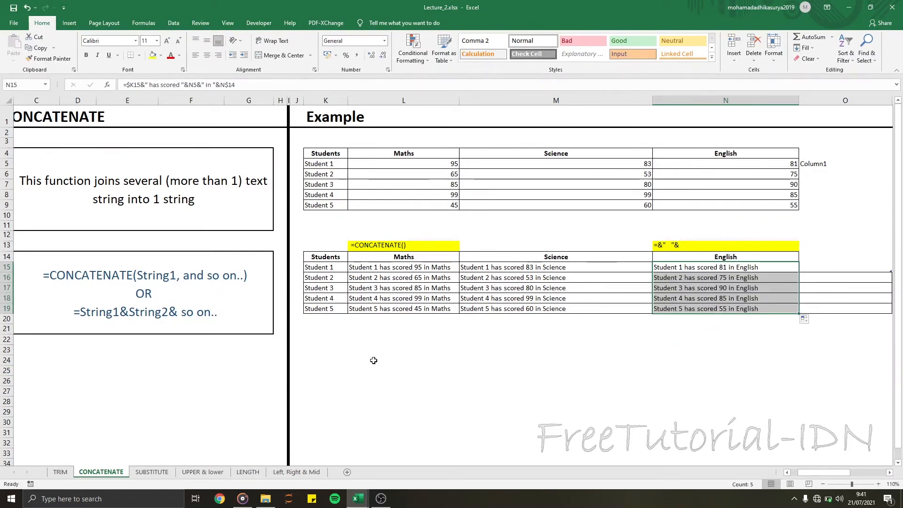
# Step: Switch to the SUBSTITUTE worksheet
pyautogui.click(152, 472)
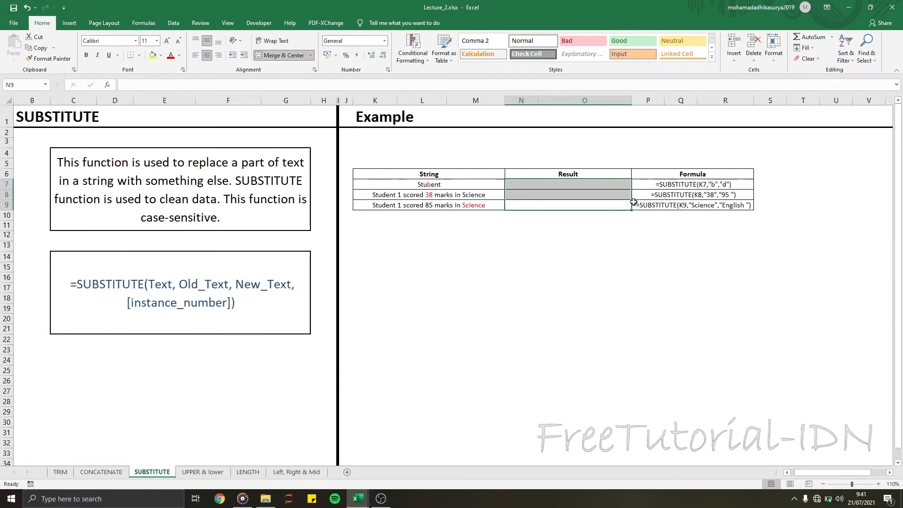
pyautogui.click(554, 185)
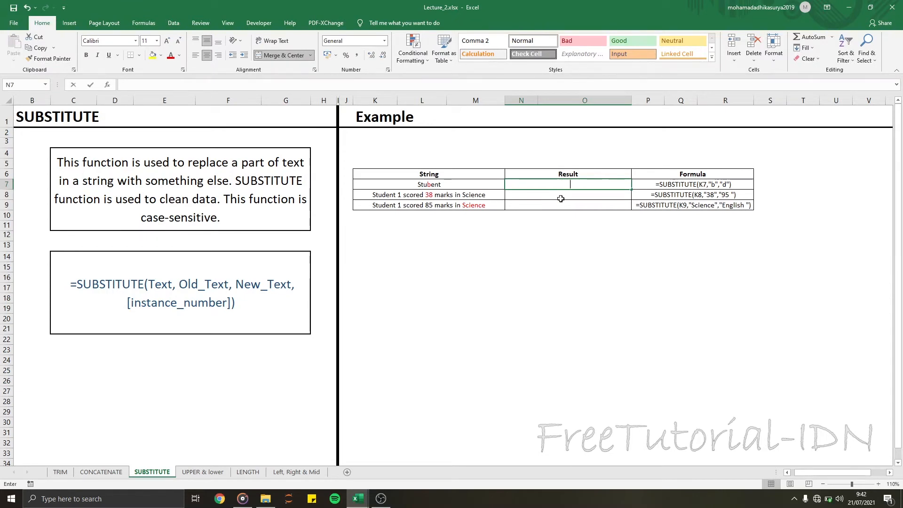
pyautogui.write('=SUB')
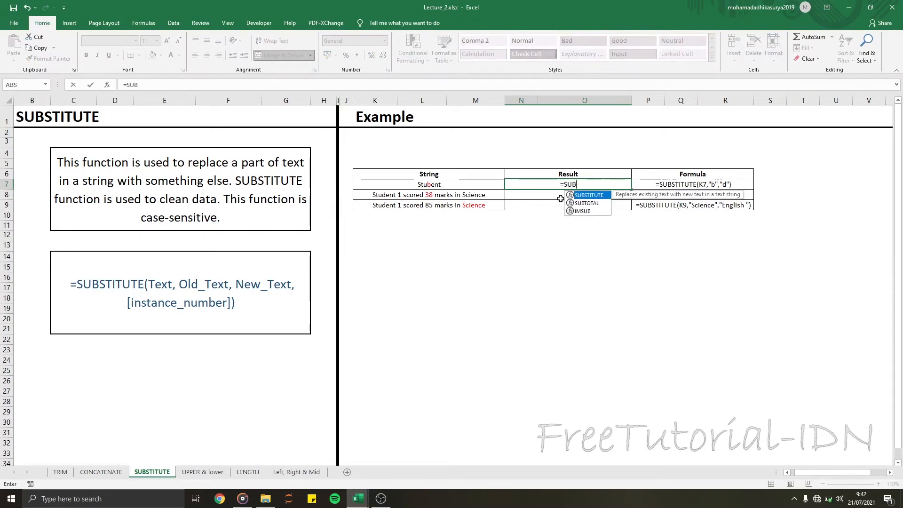
pyautogui.press('Tab')
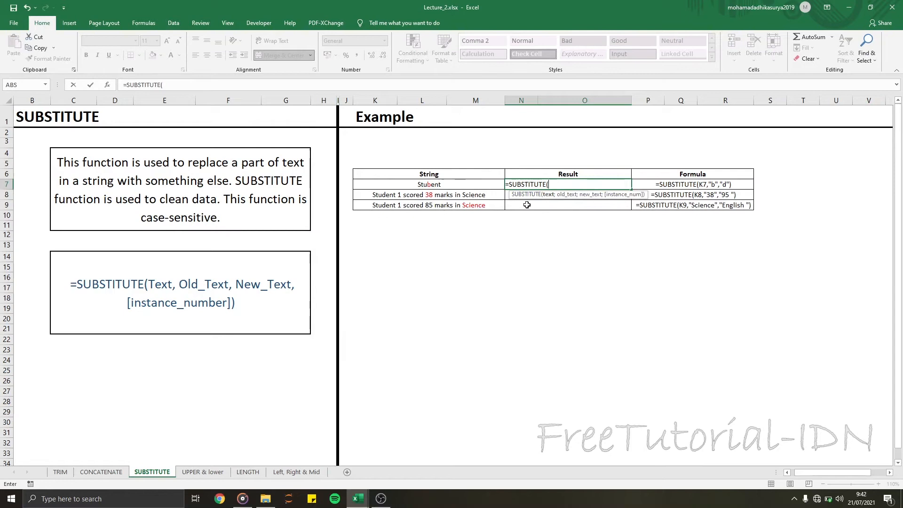
pyautogui.hotkey('ctrl', 'z')
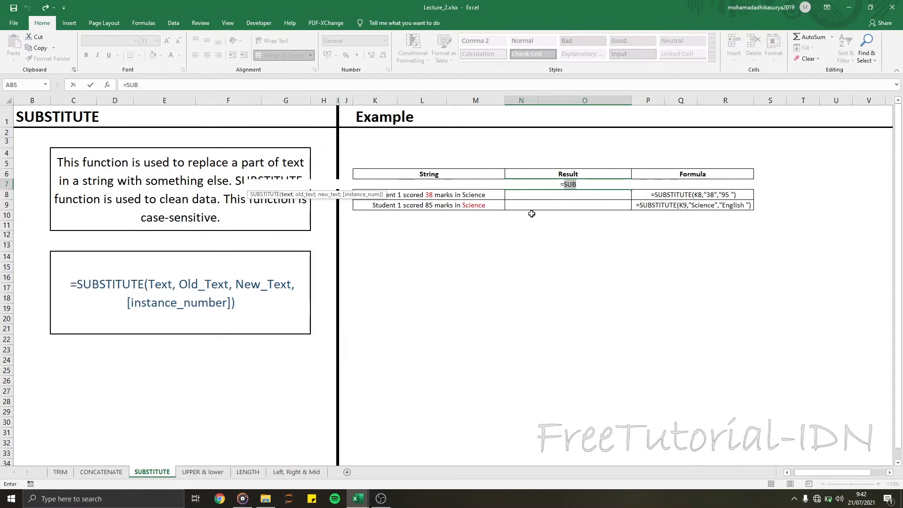
pyautogui.press('BackSpace')
pyautogui.press('BackSpace')
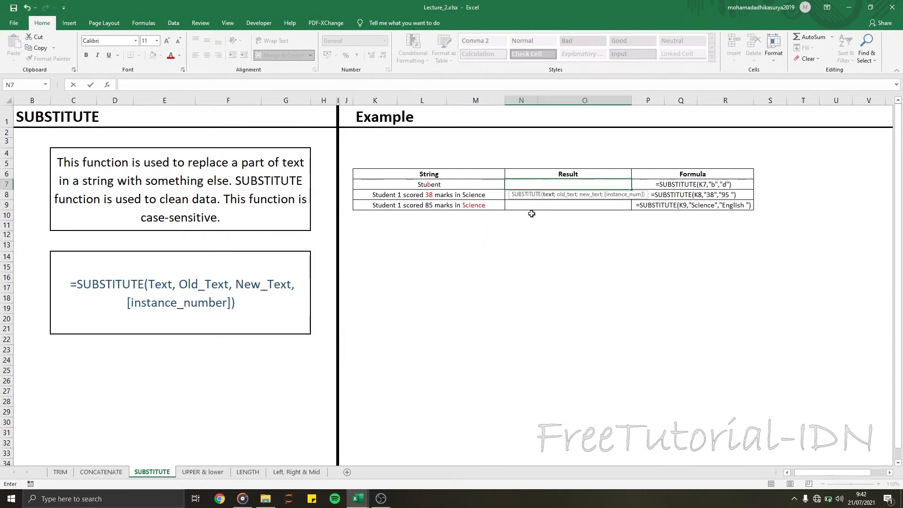
pyautogui.click(681, 318)
# Step: Start a SUBSTITUTE formula in result cell N7 with K7 as the text argument, enlarging the example table to 140%
pyautogui.click(878, 484)
pyautogui.click(878, 484)
pyautogui.click(878, 484)
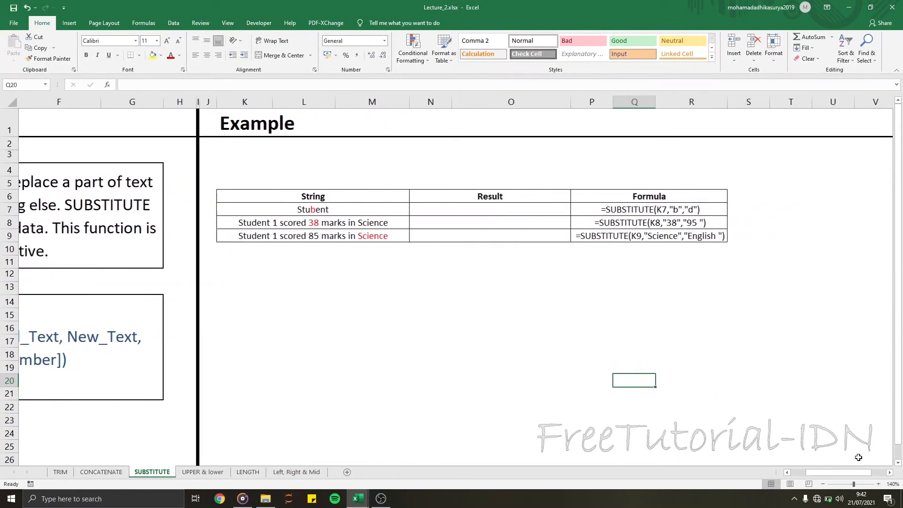
pyautogui.click(469, 212)
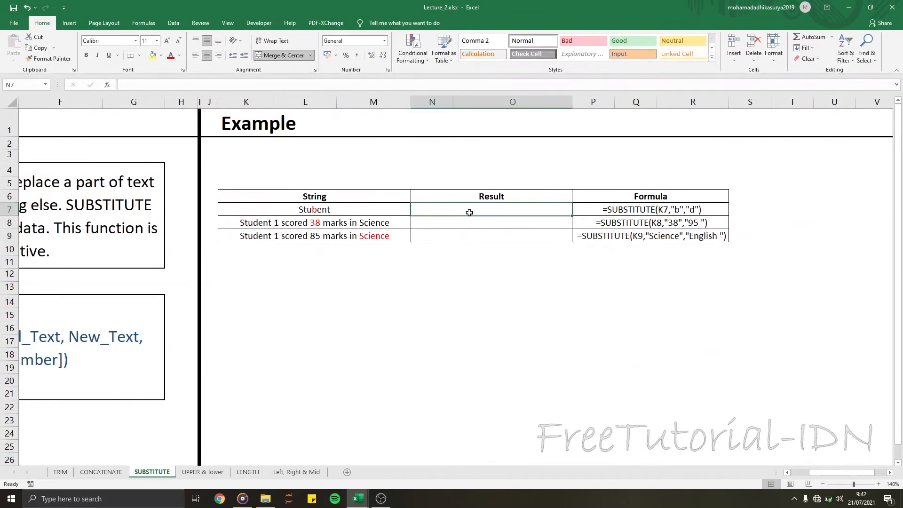
pyautogui.write('=')
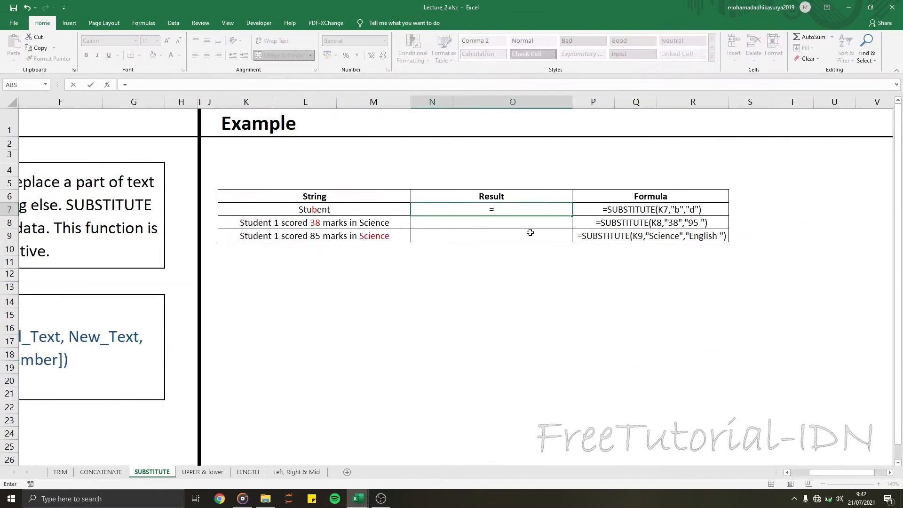
pyautogui.write('SUB')
pyautogui.press('Tab')
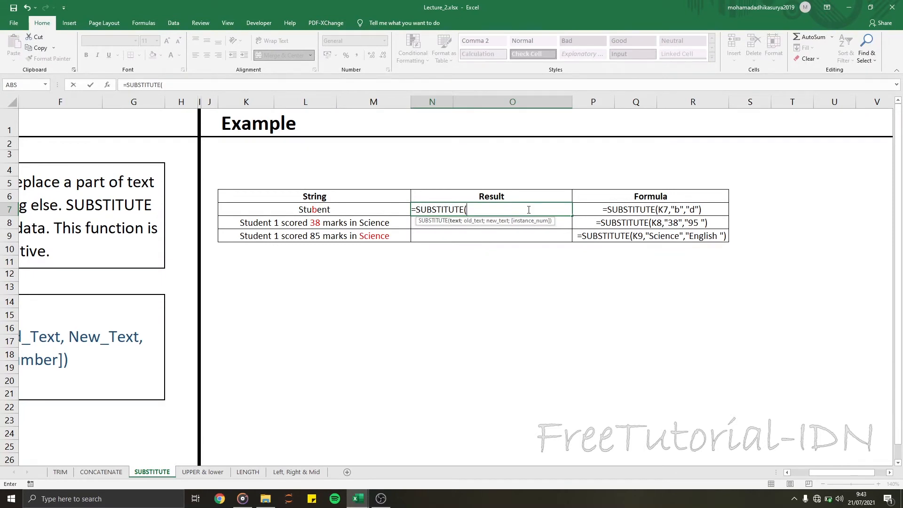
pyautogui.click(353, 208)
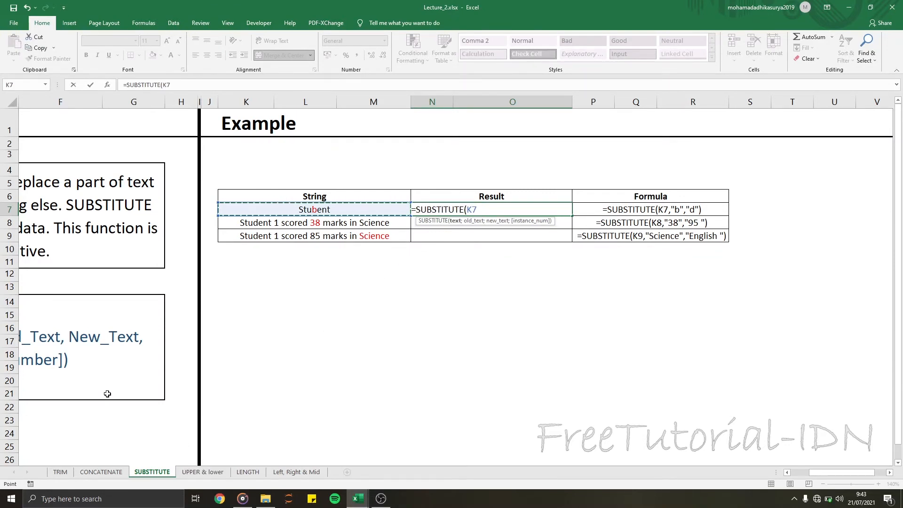
# Step: Check the SUBSTITUTE syntax note and add "d" as old text plus empty quotes as new text to the N7 formula
pyautogui.hscroll(-5, 107, 394)
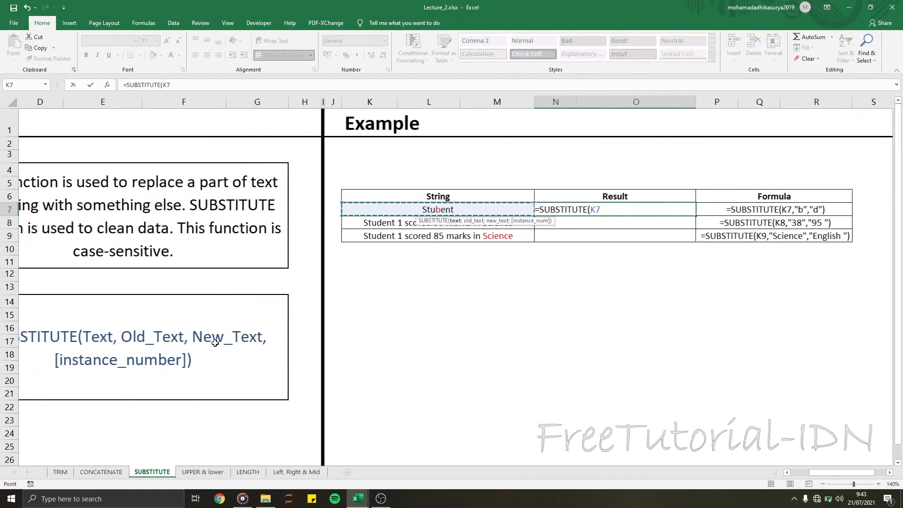
pyautogui.hscroll(-2, 215, 343)
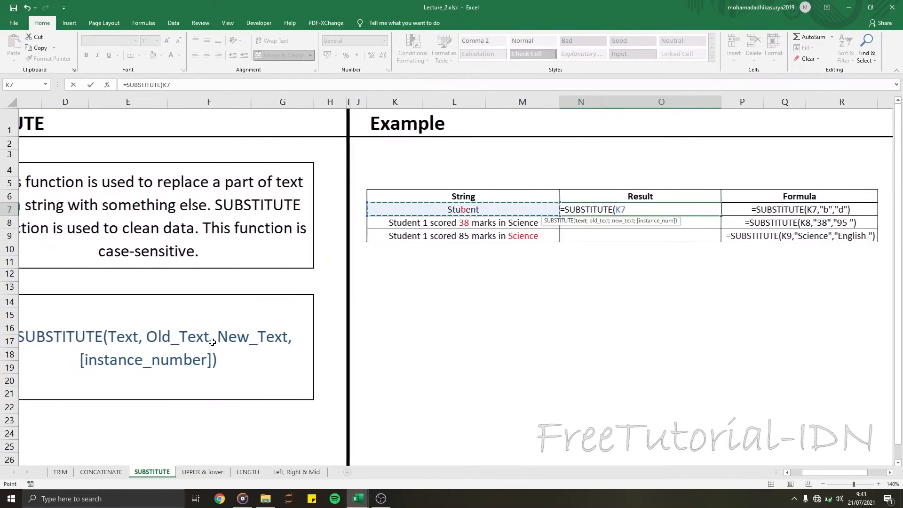
pyautogui.hscroll(-4, 212, 342)
pyautogui.hscroll(5, 213, 342)
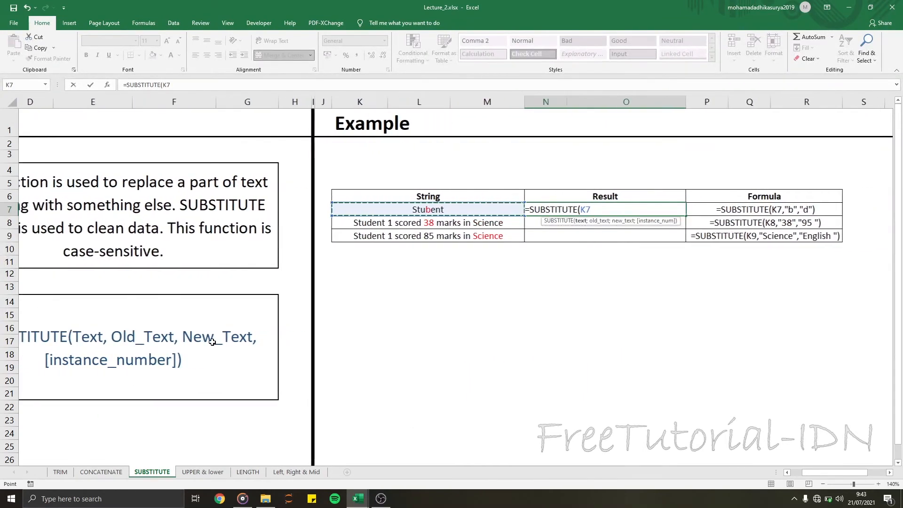
pyautogui.hscroll(1, 212, 342)
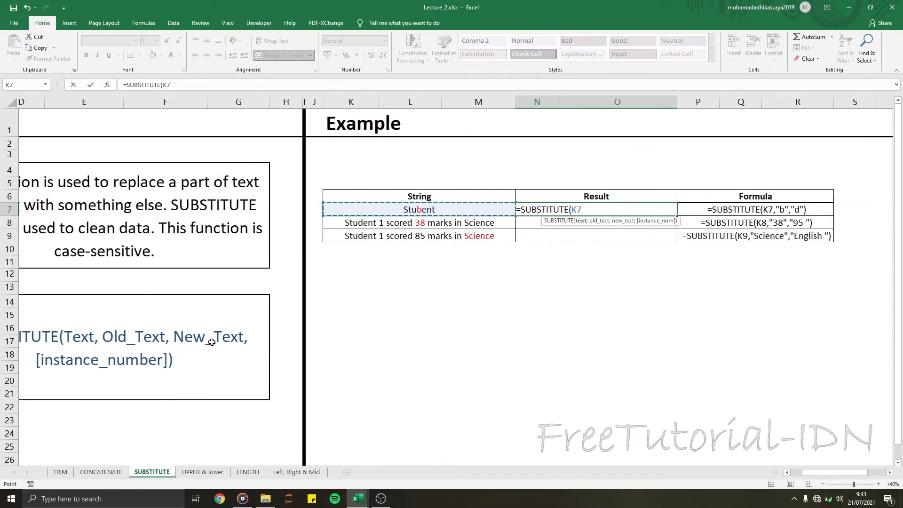
pyautogui.hscroll(-2, 212, 342)
pyautogui.click(604, 210)
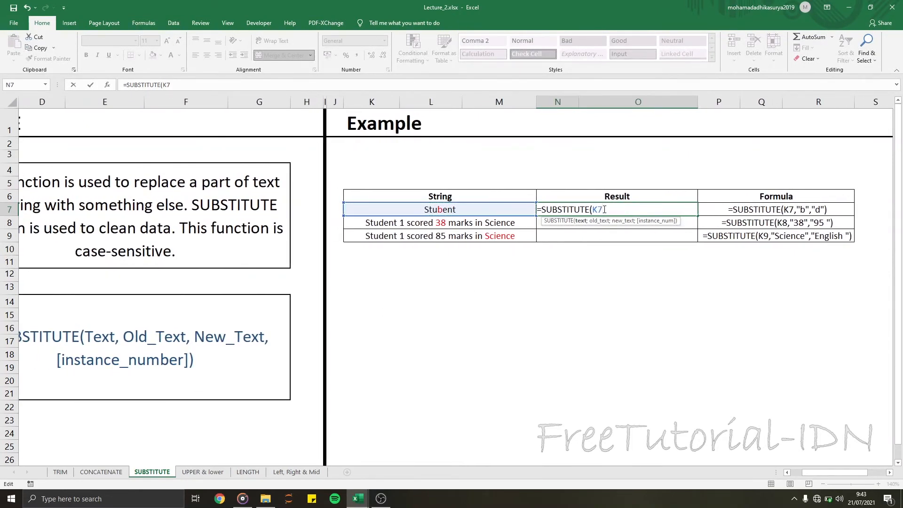
pyautogui.write(';')
pyautogui.write('d";')
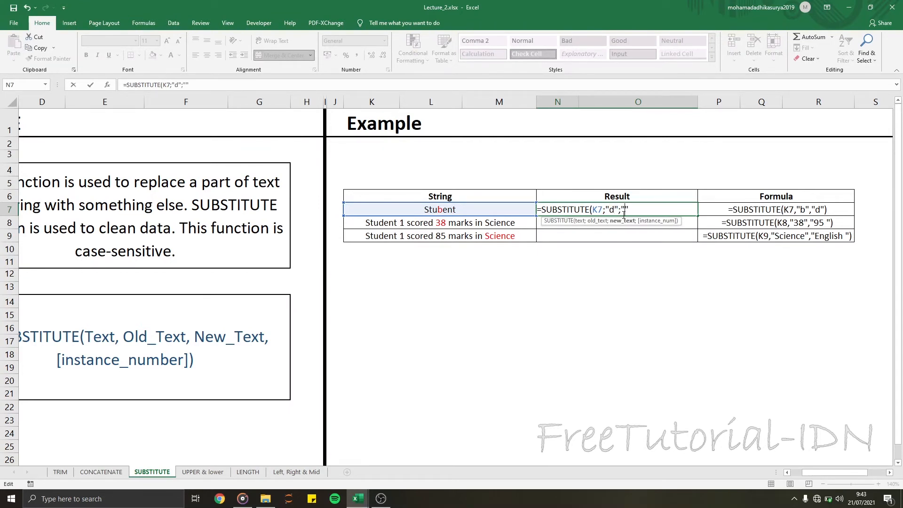
# Step: Correct the N7 formula's old text to "b", set its new text to "d", and enter it as =SUBSTITUTE(K7;"b";"d")
pyautogui.press('Left')
pyautogui.press('Left')
pyautogui.press('Left')
pyautogui.press('Left')
pyautogui.press('BackSpace')
pyautogui.write('b')
pyautogui.press('Right')
pyautogui.press('Right')
pyautogui.write('d')
pyautogui.write(')')
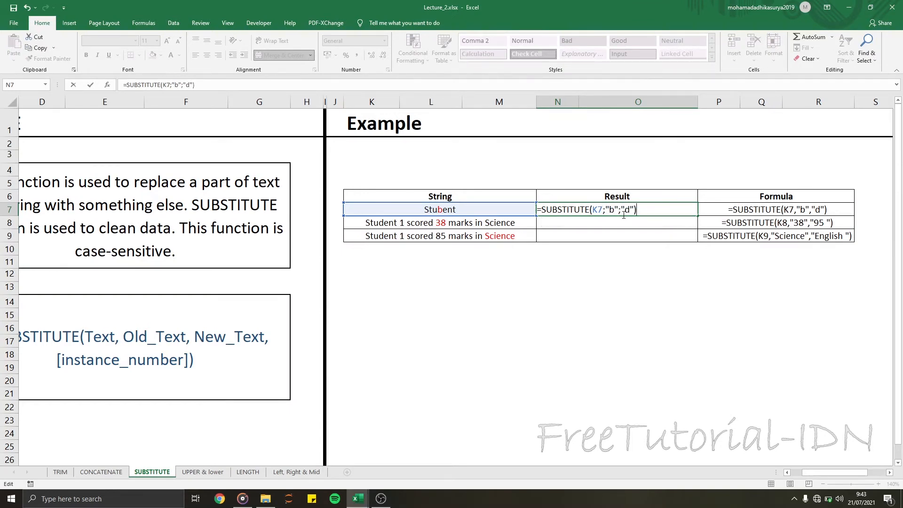
pyautogui.press('Return')
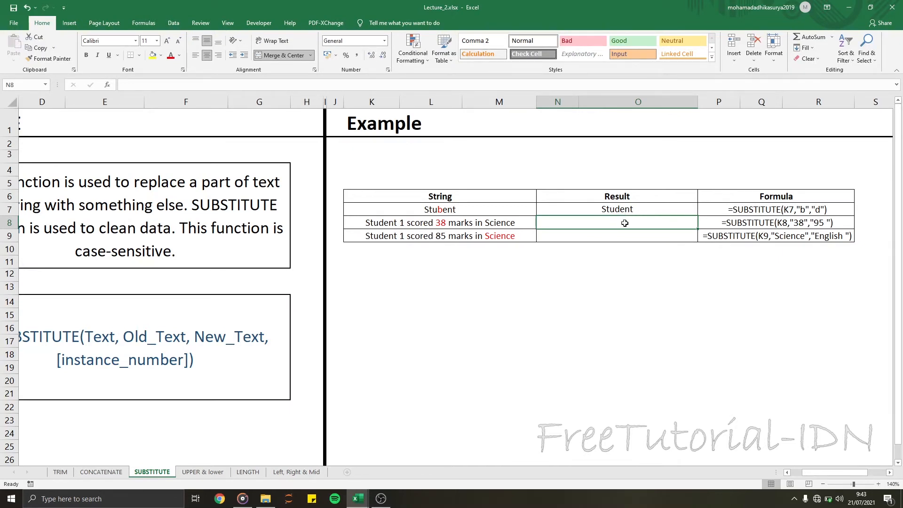
# Step: Enter =SUBSTITUTE(K8;"38";"95") in N8 to replace the score in the Science sentence
pyautogui.write('=')
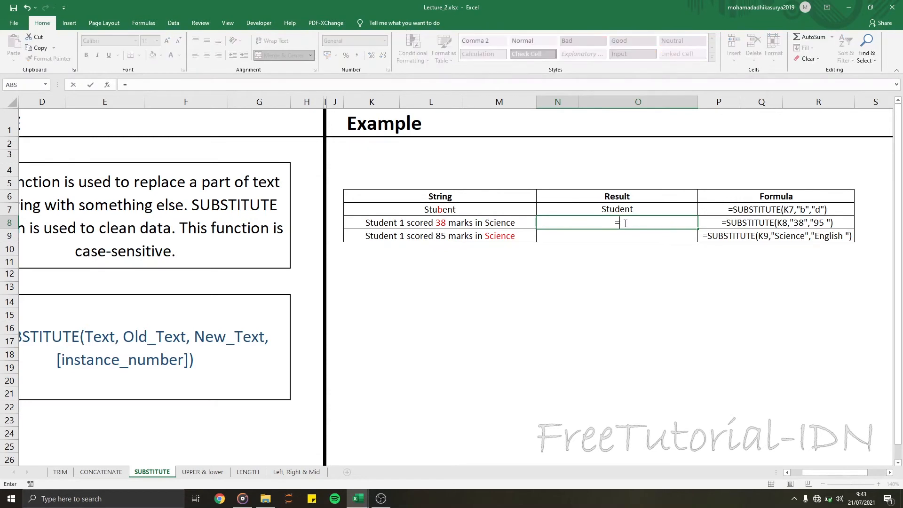
pyautogui.write('SUBS')
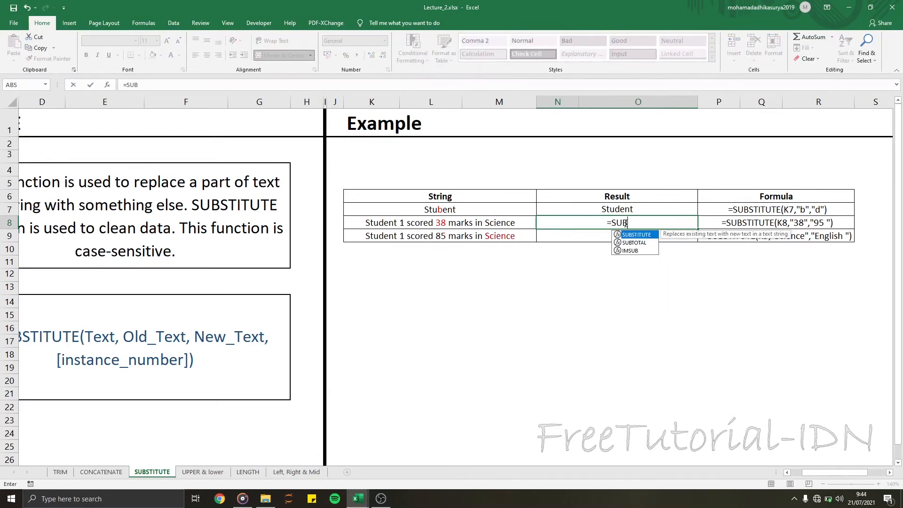
pyautogui.press('Tab')
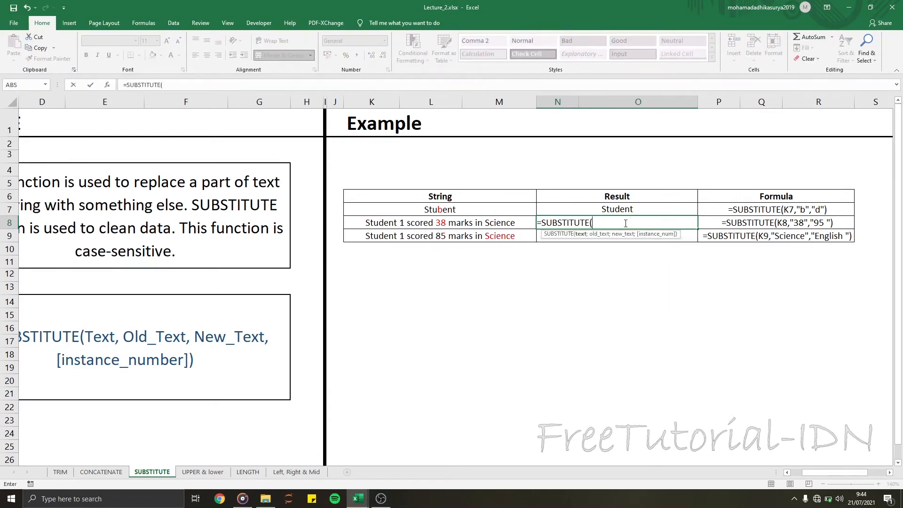
pyautogui.click(410, 225)
pyautogui.write(';')
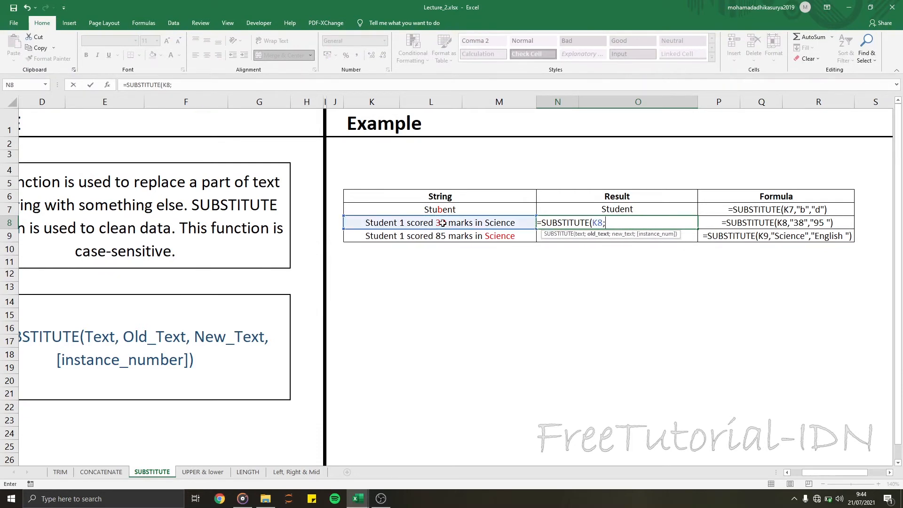
pyautogui.write('""')
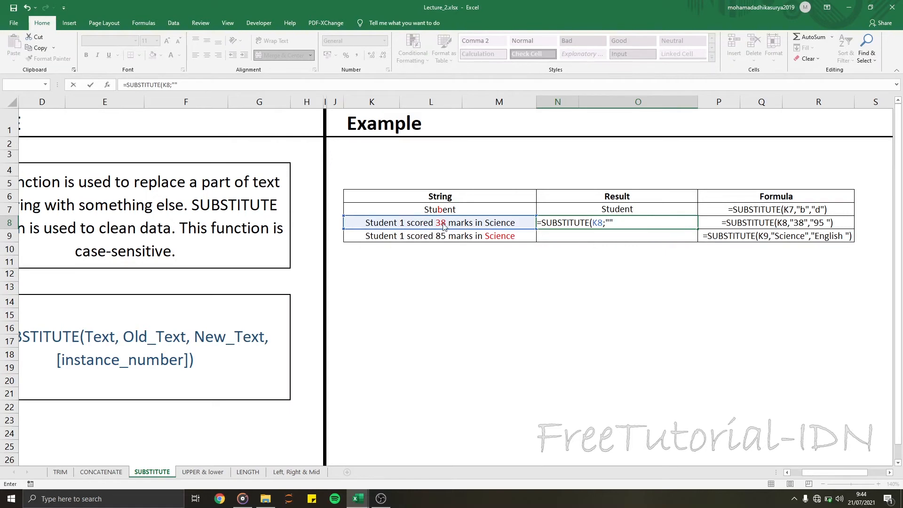
pyautogui.press('Return')
pyautogui.press('Return')
pyautogui.press('BackSpace')
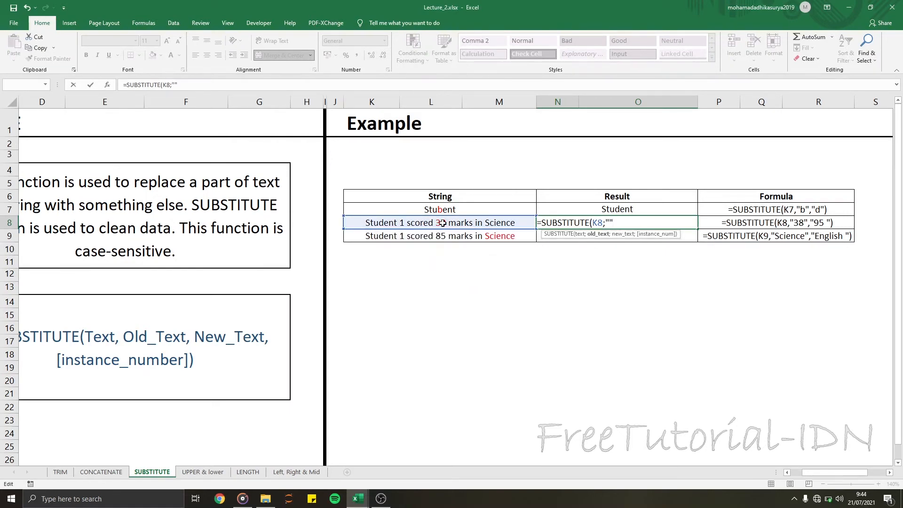
pyautogui.write('"38";')
pyautogui.write('"95 "')
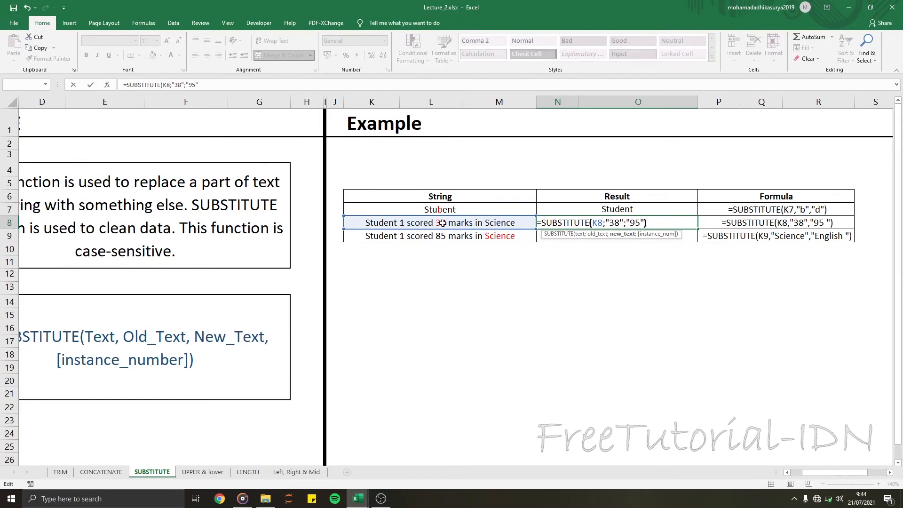
pyautogui.write(')')
pyautogui.press('Return')
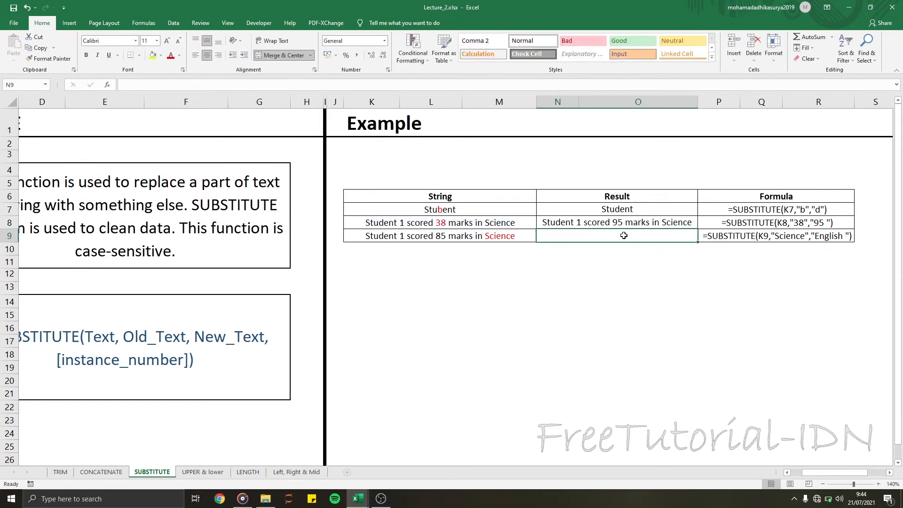
# Step: Enter =SUBSTITUTE(K9;"Science";"English") in N9 to replace the subject in the third example sentence
pyautogui.click(507, 236)
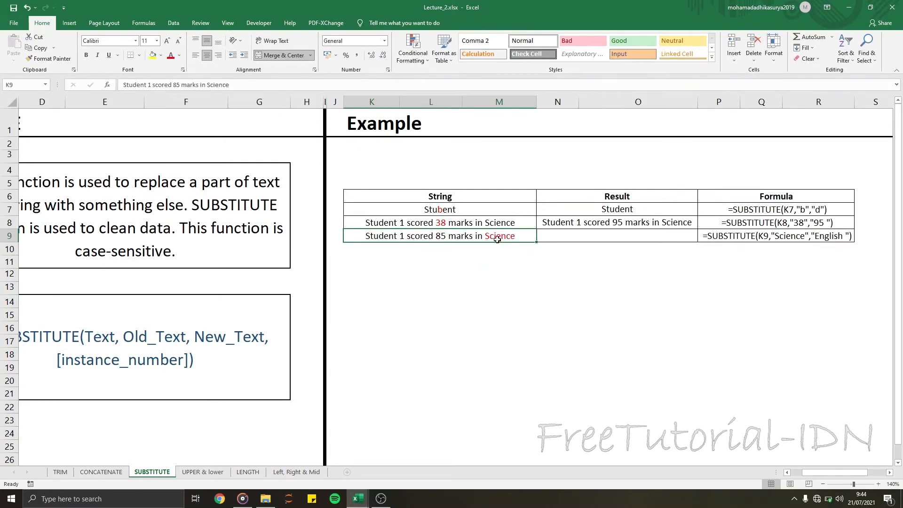
pyautogui.click(576, 230)
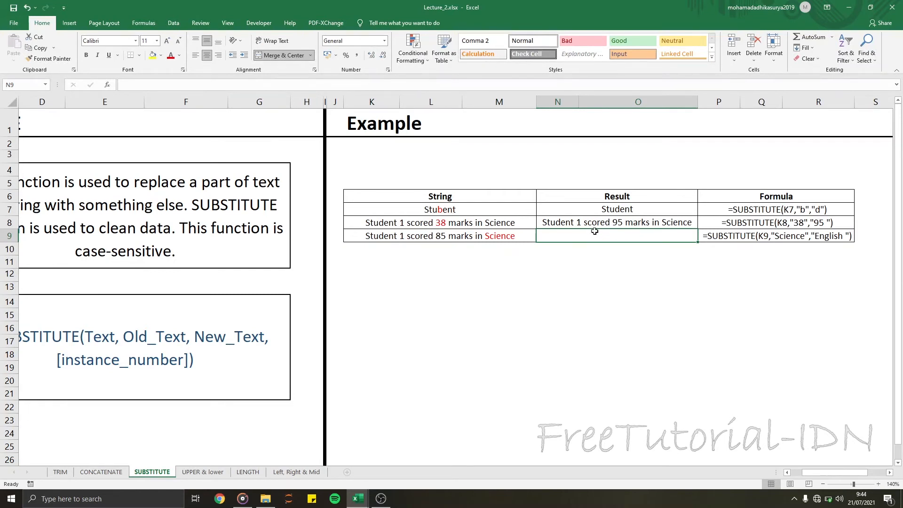
pyautogui.write('=')
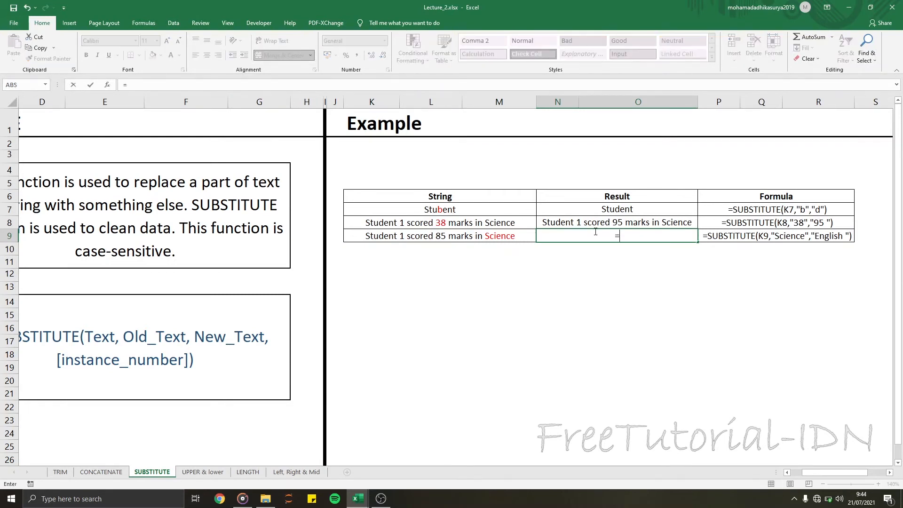
pyautogui.write('SUB')
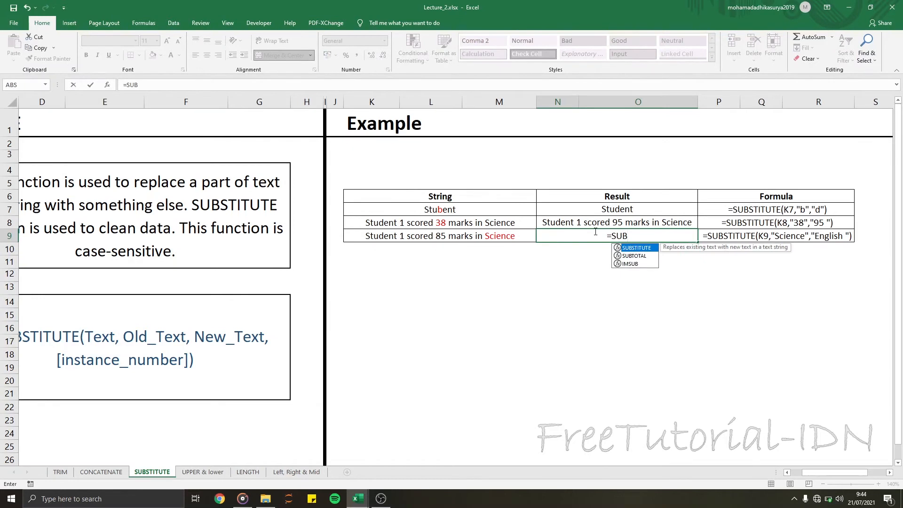
pyautogui.press('Tab')
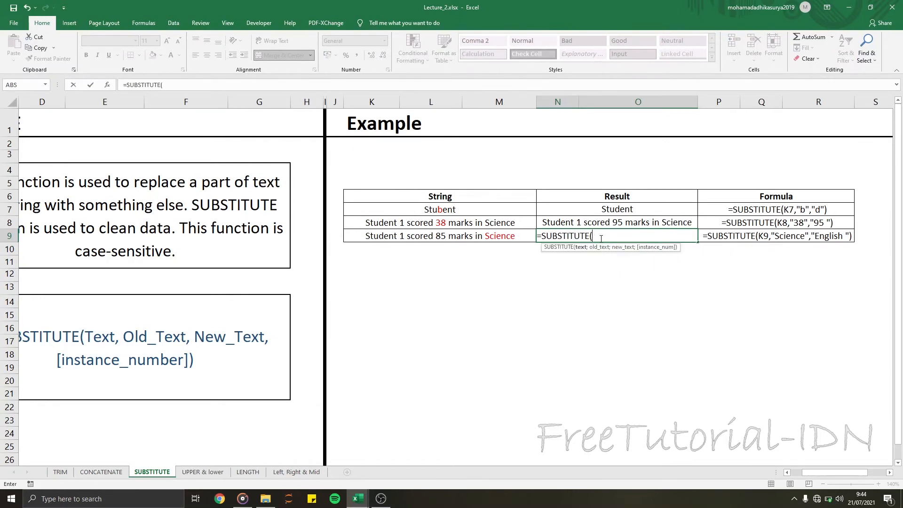
pyautogui.click(508, 236)
pyautogui.write(';')
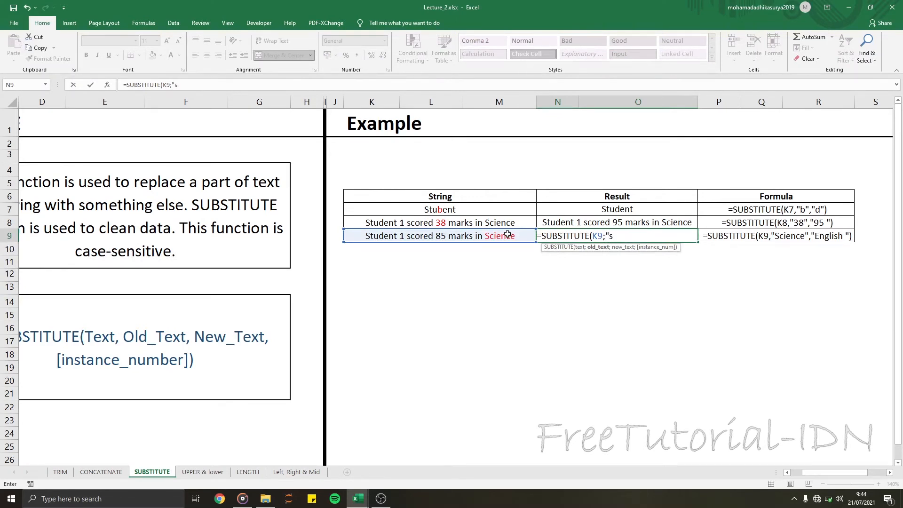
pyautogui.write('"Science')
pyautogui.write(';')
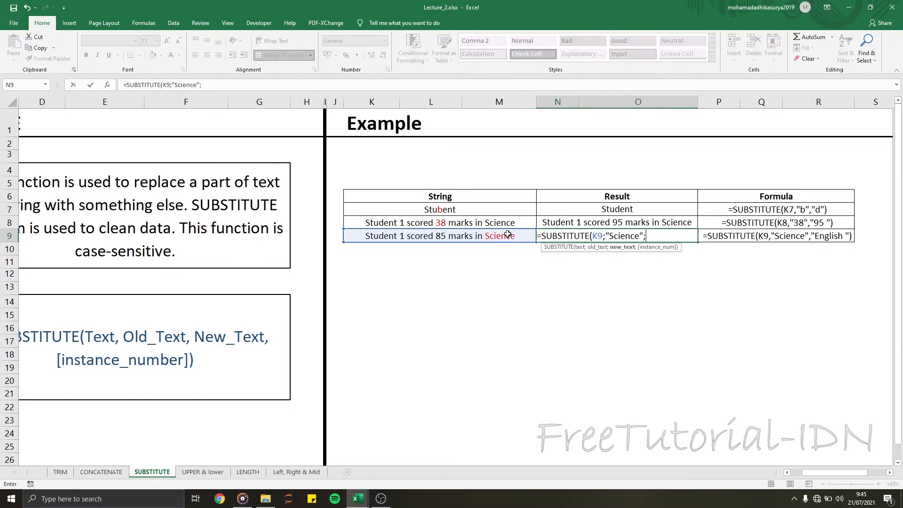
pyautogui.write('","')
pyautogui.write('English "')
pyautogui.write(')')
pyautogui.press('Return')
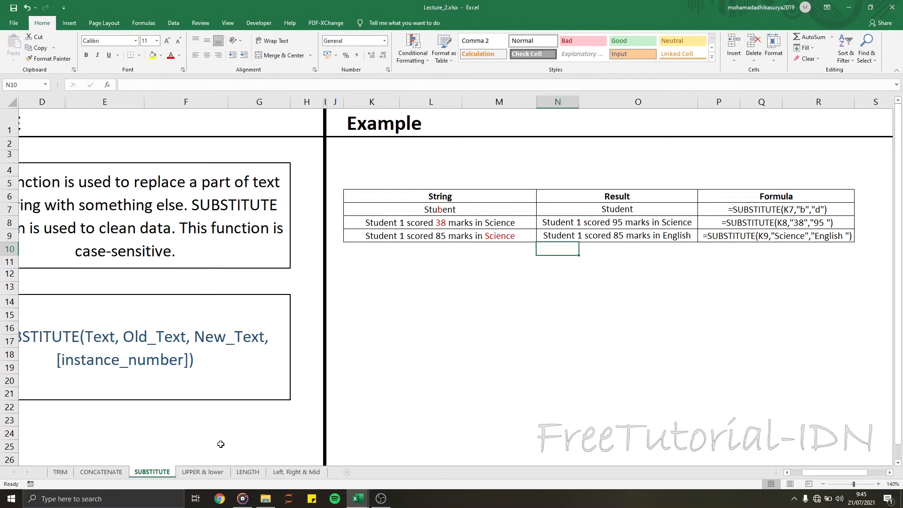
# Step: On the UPPER & lower sheet, enter =UPPER(L5) in M5 and fill it down to M9
pyautogui.click(203, 473)
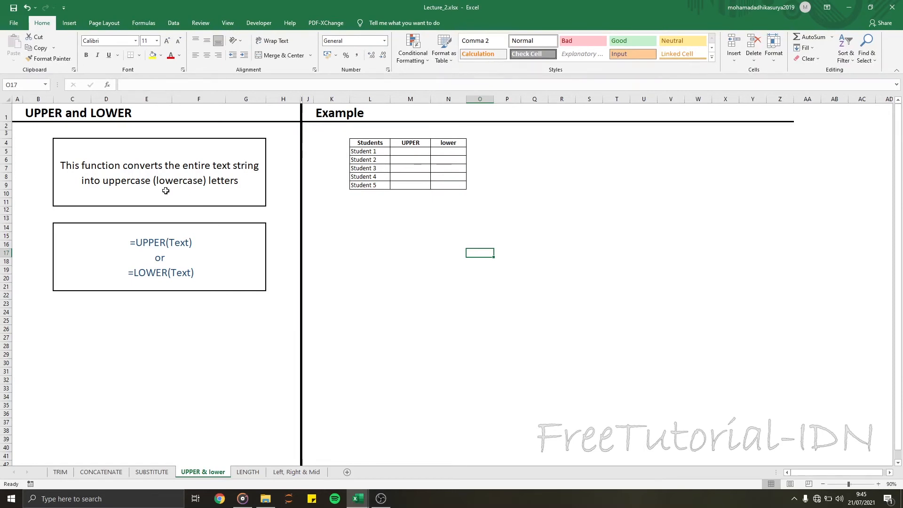
pyautogui.click(410, 151)
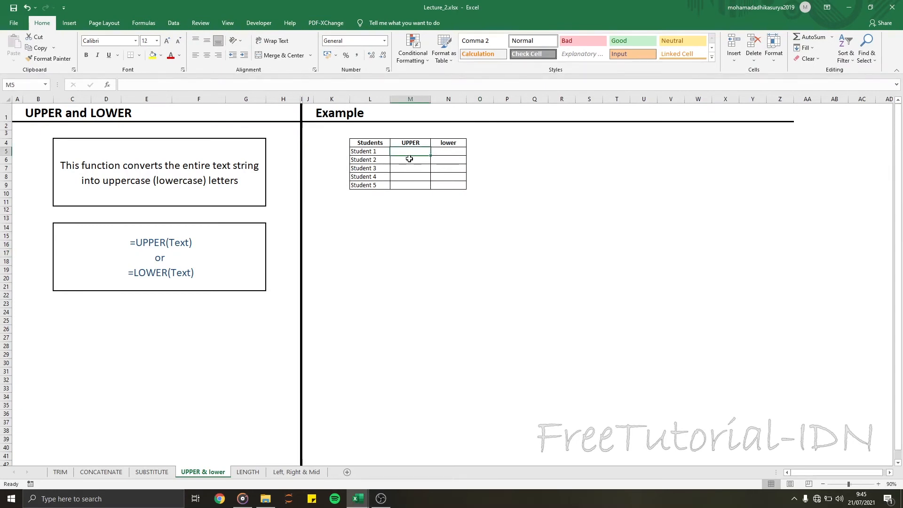
pyautogui.write('=')
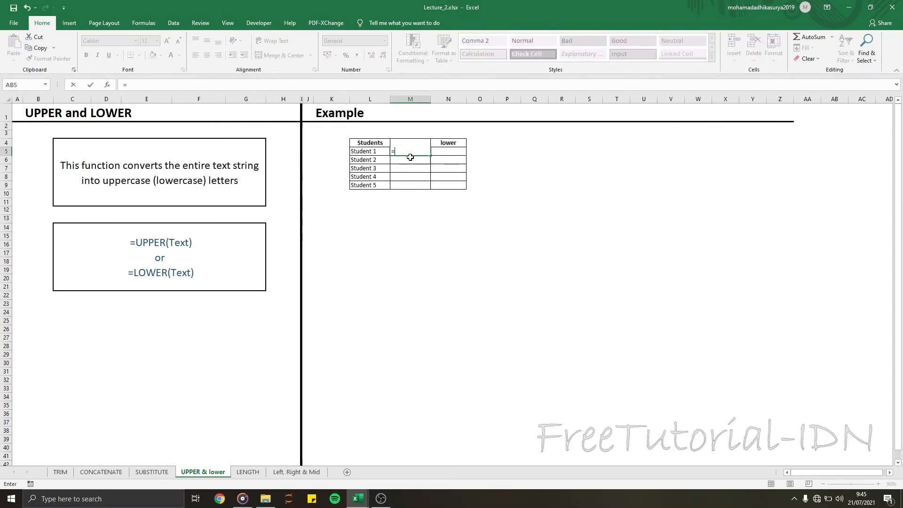
pyautogui.write('UPPER(')
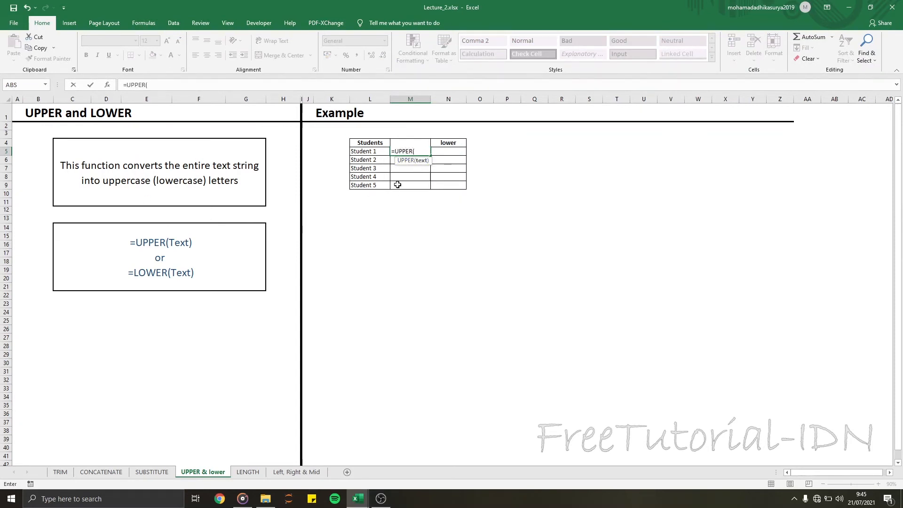
pyautogui.click(375, 152)
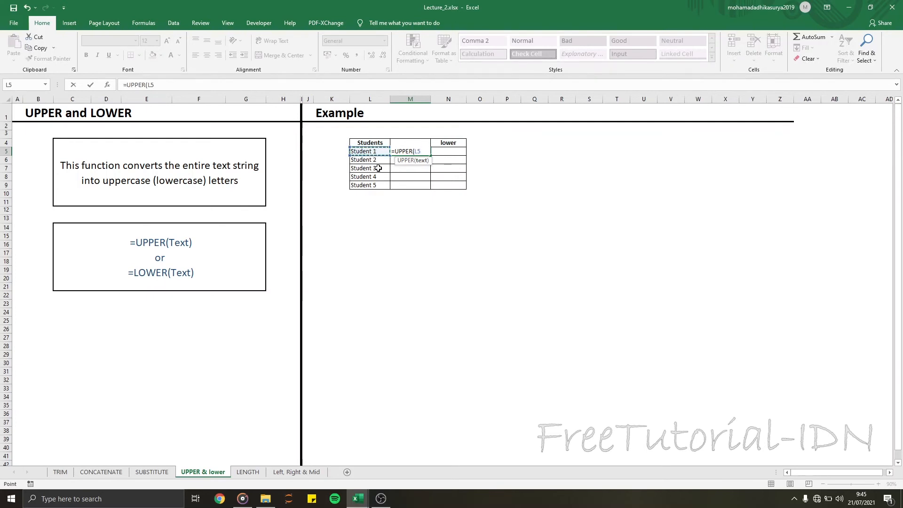
pyautogui.press('Return')
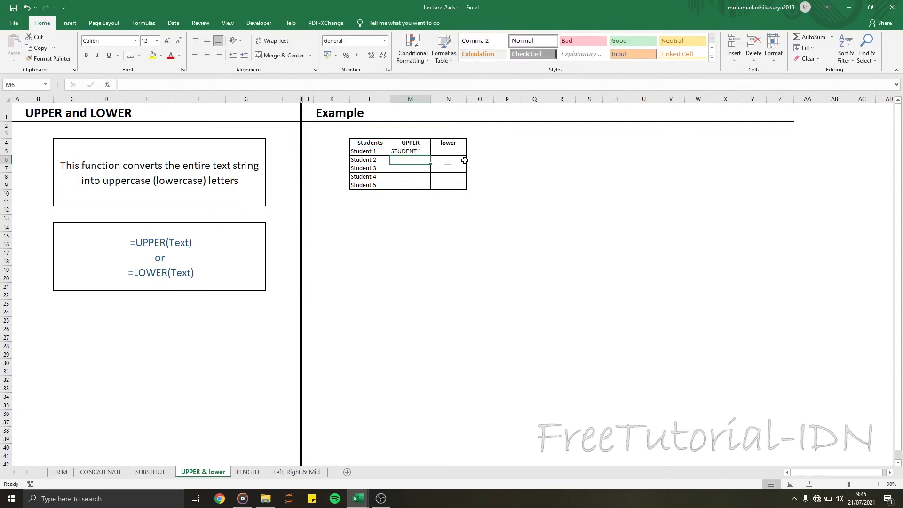
pyautogui.click(404, 149)
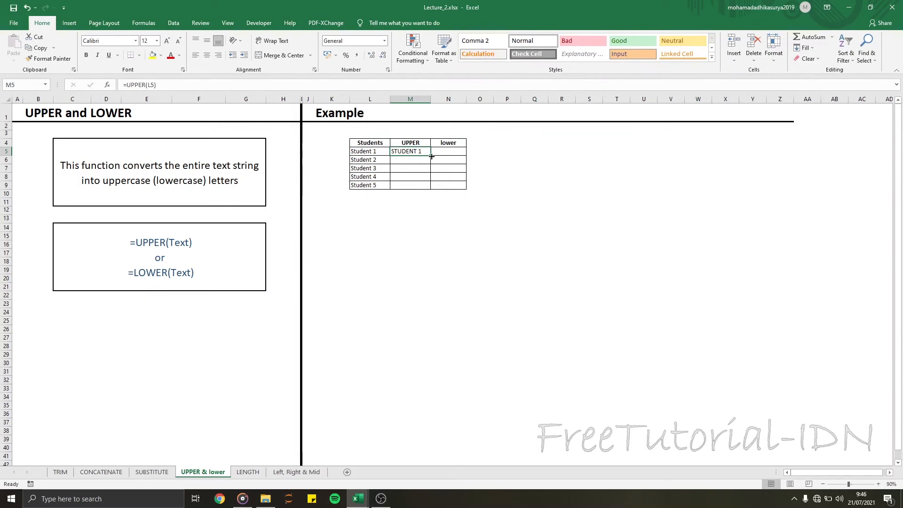
pyautogui.moveTo(431, 155); pyautogui.dragTo(430, 188)
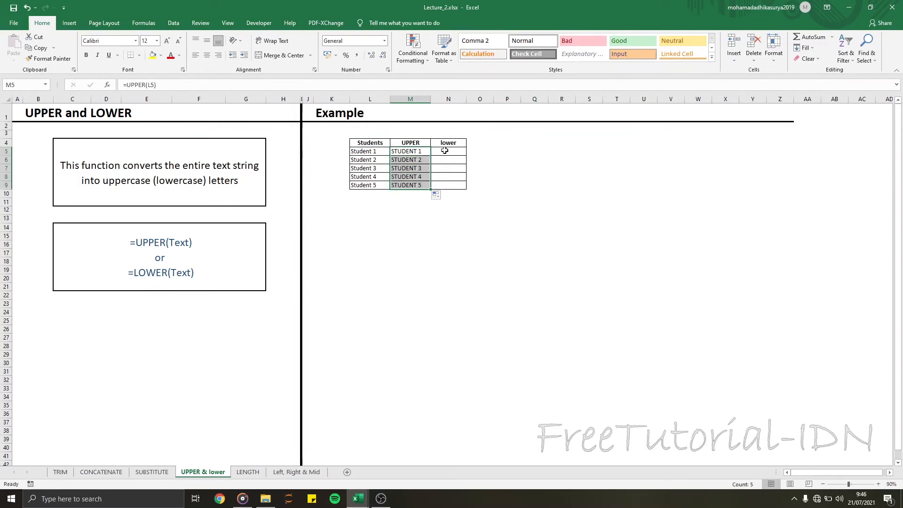
# Step: Enter =LOWER(L5) in N5 and fill it down the lower column to N9
pyautogui.click(444, 150)
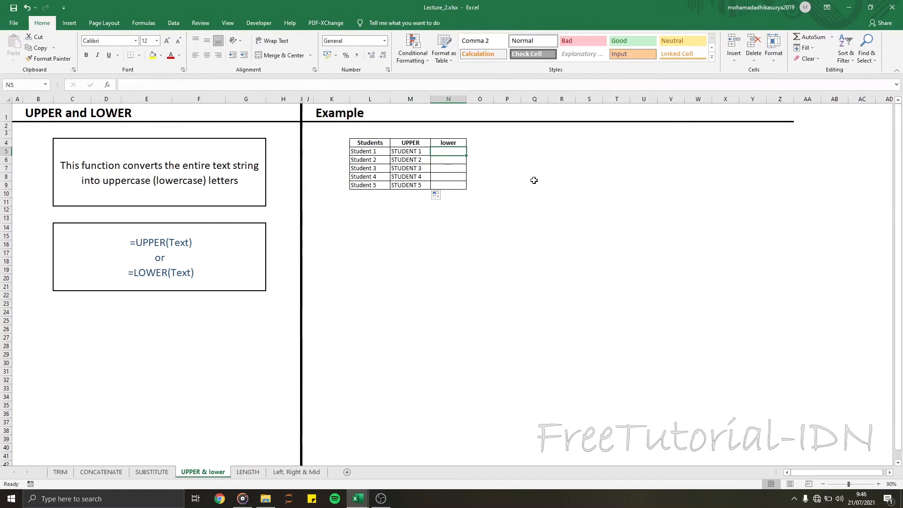
pyautogui.write('=LOWER')
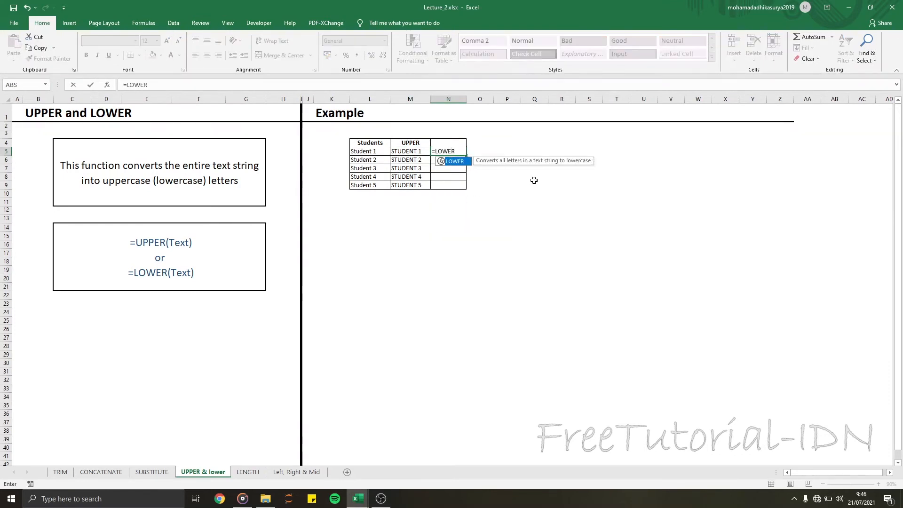
pyautogui.write('(')
pyautogui.click(365, 150)
pyautogui.write(')')
pyautogui.press('Return')
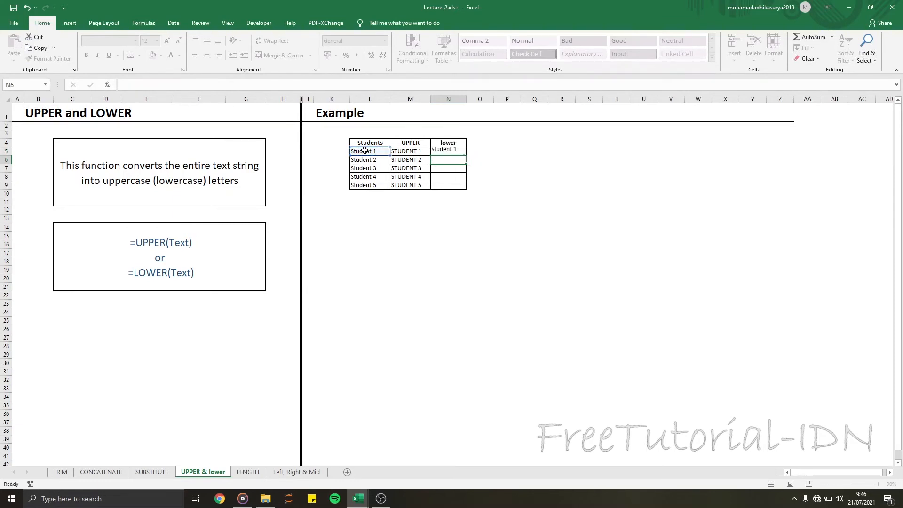
pyautogui.click(461, 152)
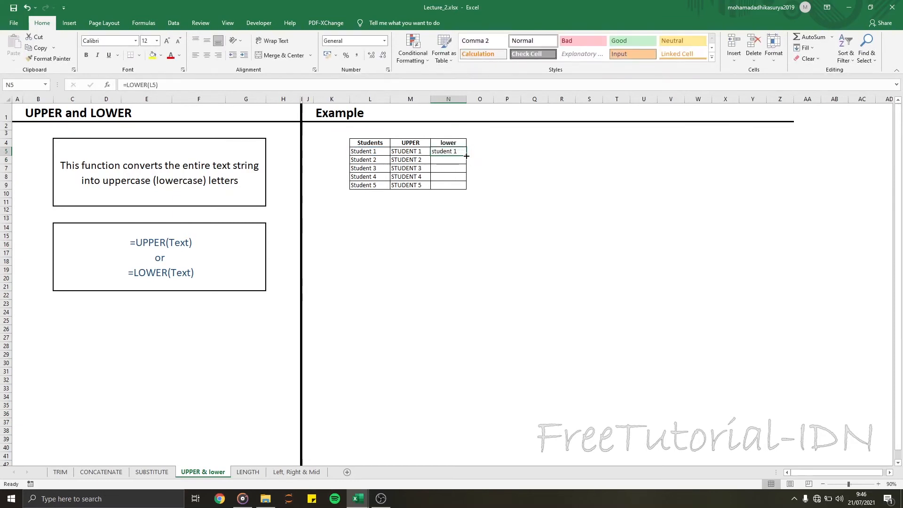
pyautogui.moveTo(466, 156); pyautogui.dragTo(468, 187)
pyautogui.click(403, 259)
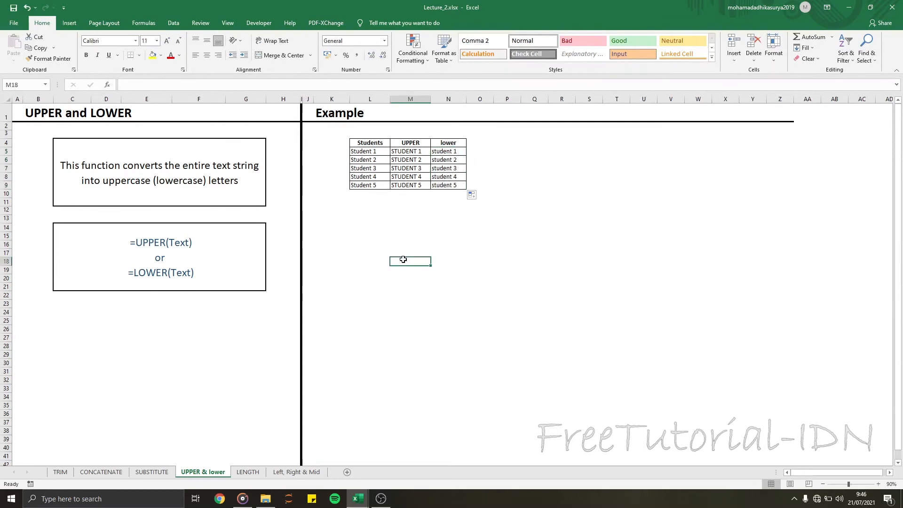
# Step: On the LENGTH sheet, enter =LEN(L5) in M5 and fill it down the Length column to M9
pyautogui.click(246, 472)
pyautogui.click(401, 214)
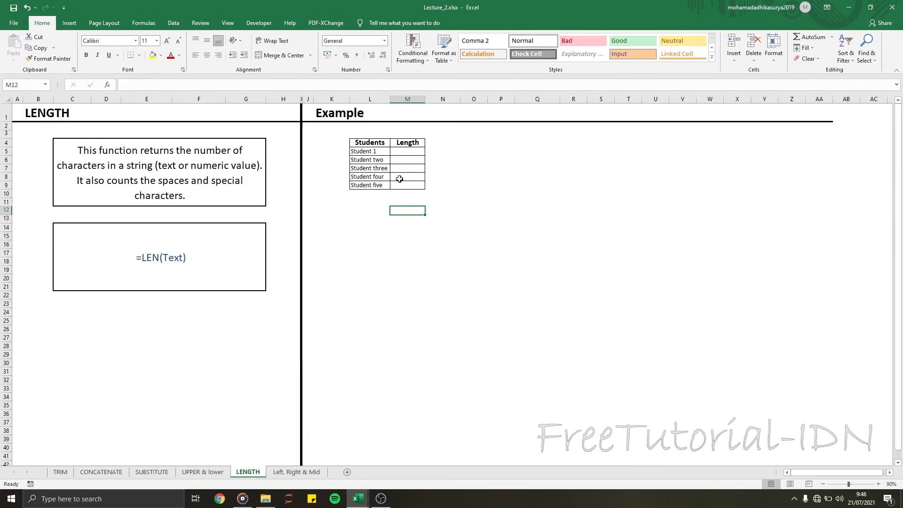
pyautogui.click(400, 153)
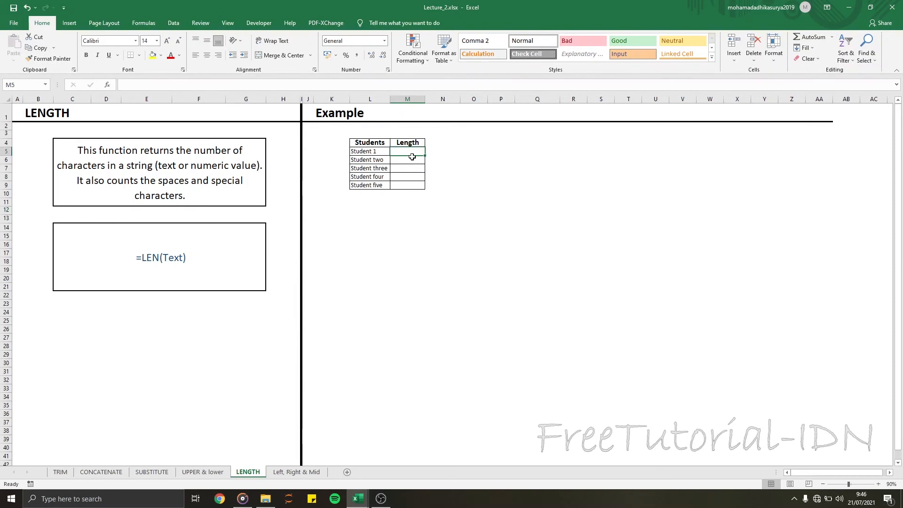
pyautogui.write('=LEN')
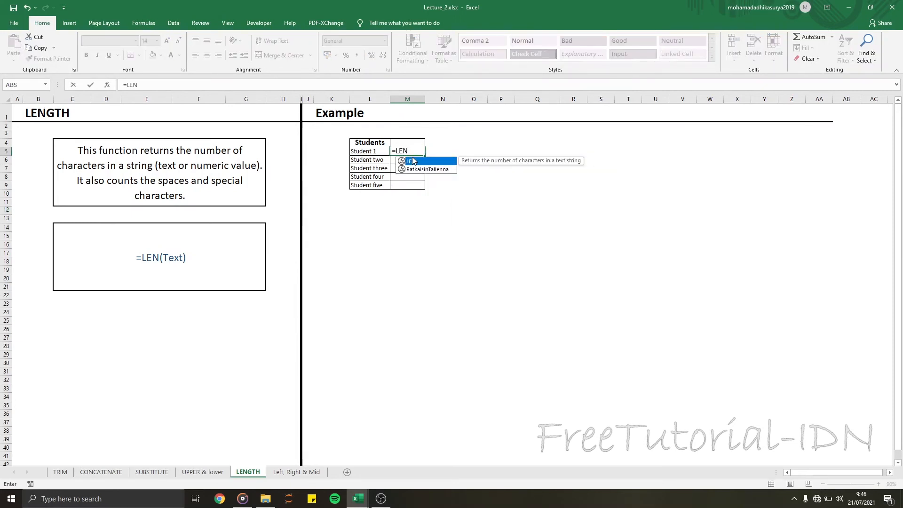
pyautogui.doubleClick(413, 161)
pyautogui.click(375, 151)
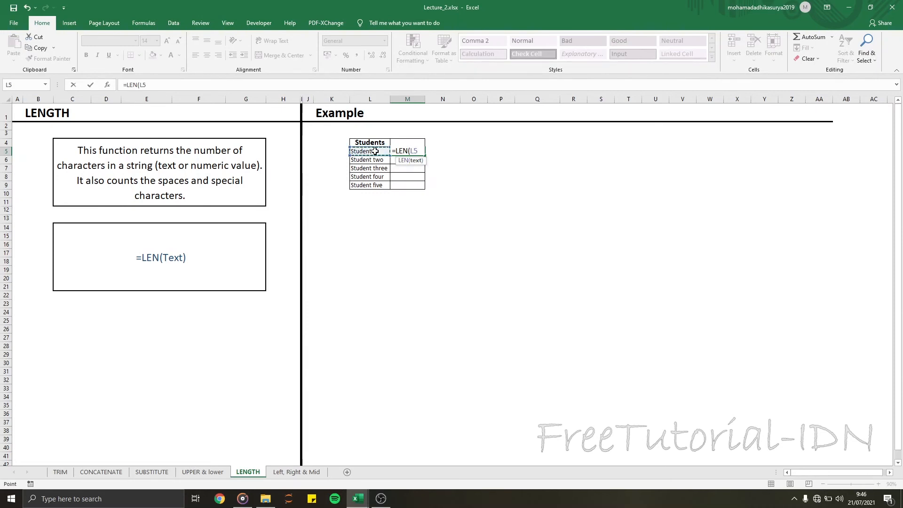
pyautogui.press('Return')
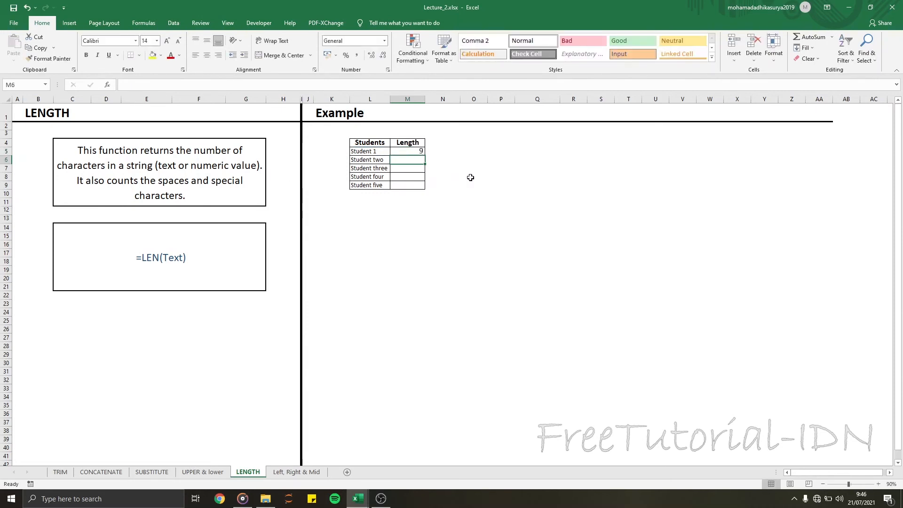
pyautogui.click(422, 153)
pyautogui.moveTo(425, 155); pyautogui.dragTo(424, 188)
# Step: Enter the mixed test string S7283*(*&*^@^*) in cell L13 below the Students table
pyautogui.click(362, 218)
pyautogui.click(169, 84)
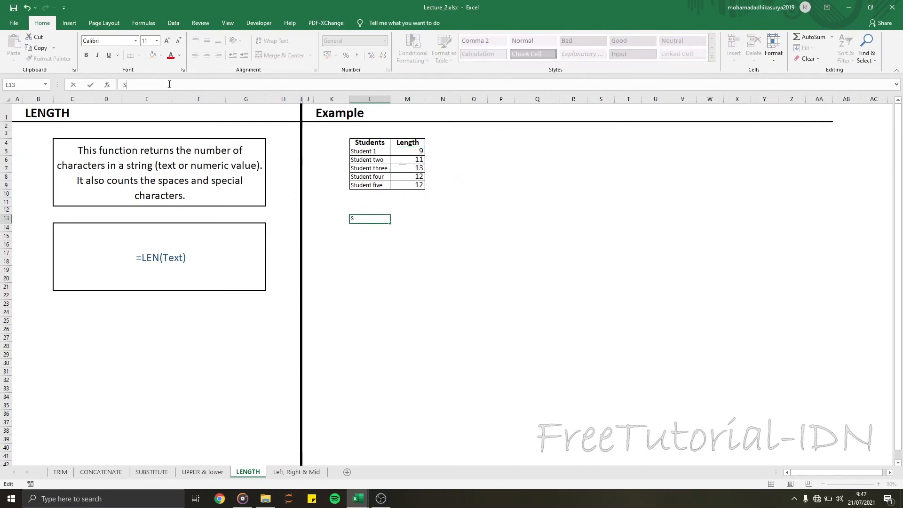
pyautogui.write('S7283*(*&*^@^')
pyautogui.write('*)')
pyautogui.press('Return')
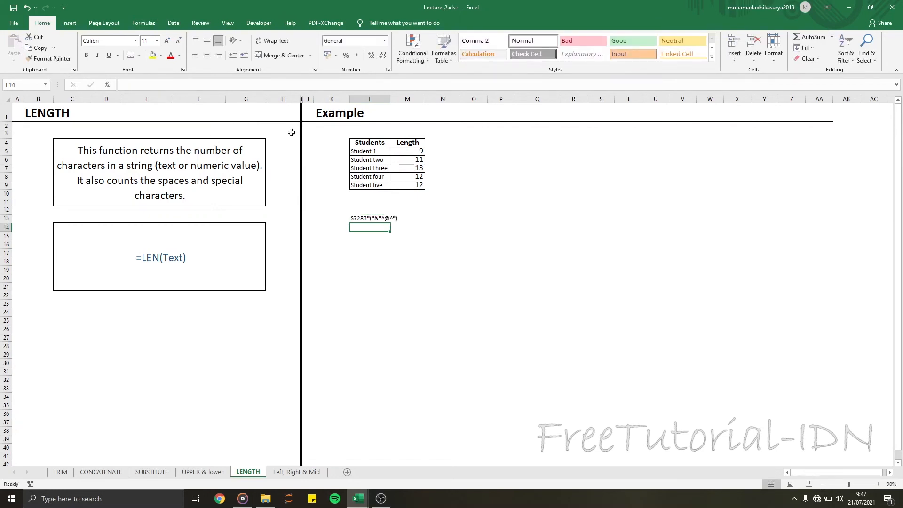
# Step: Enter =LEN(L13) in M13 to count the test string's characters, and check the result against the string
pyautogui.click(416, 217)
pyautogui.write('=')
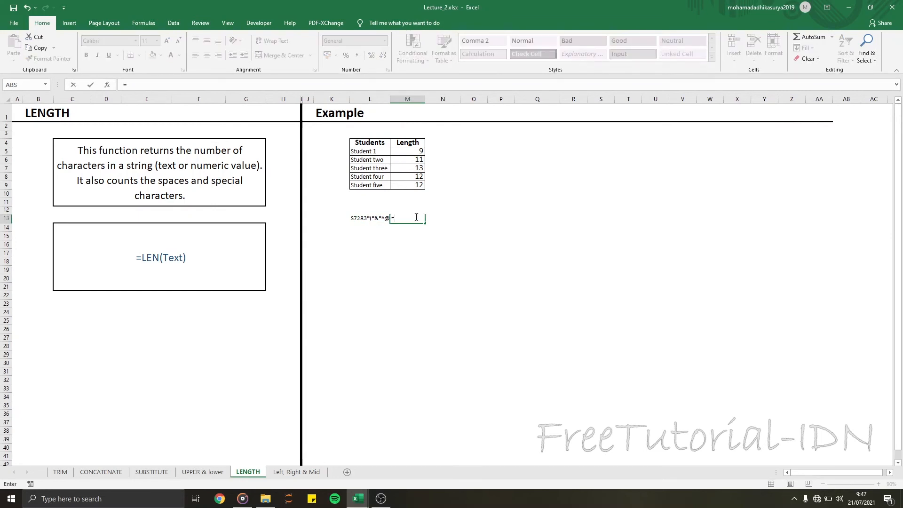
pyautogui.write('LEN')
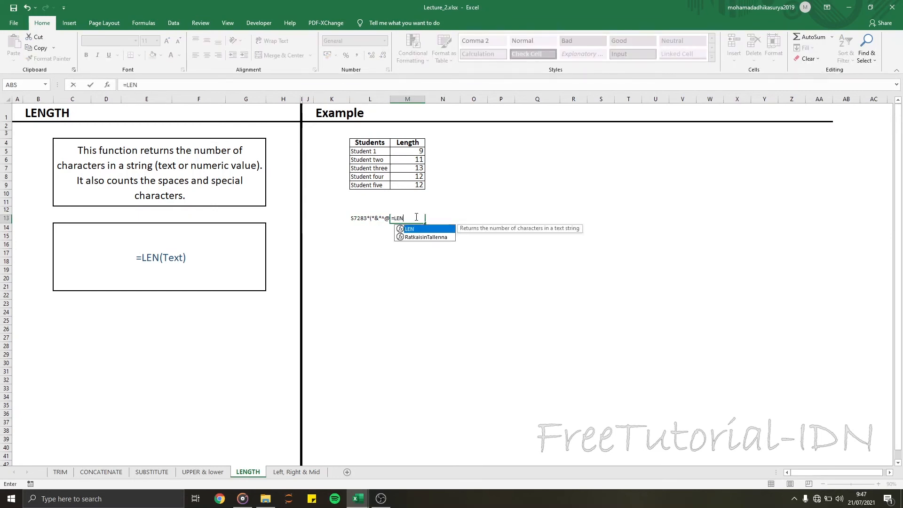
pyautogui.write('(')
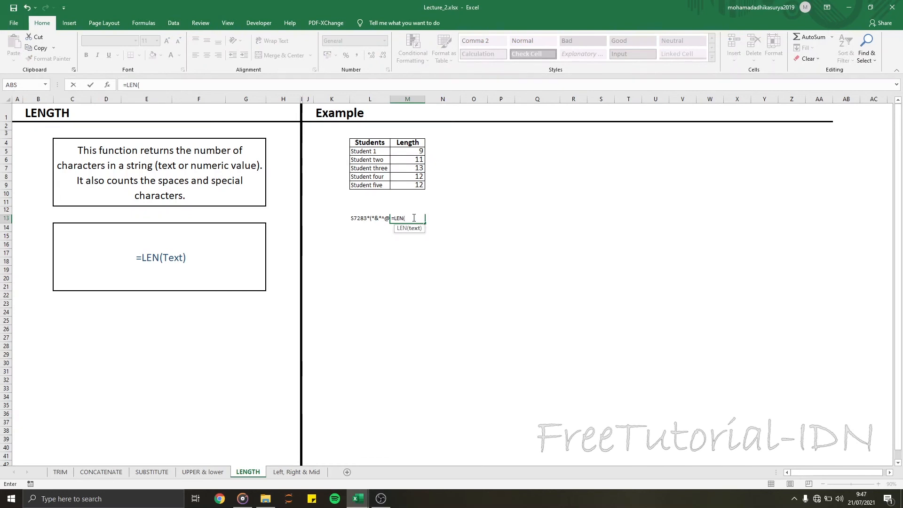
pyautogui.click(369, 218)
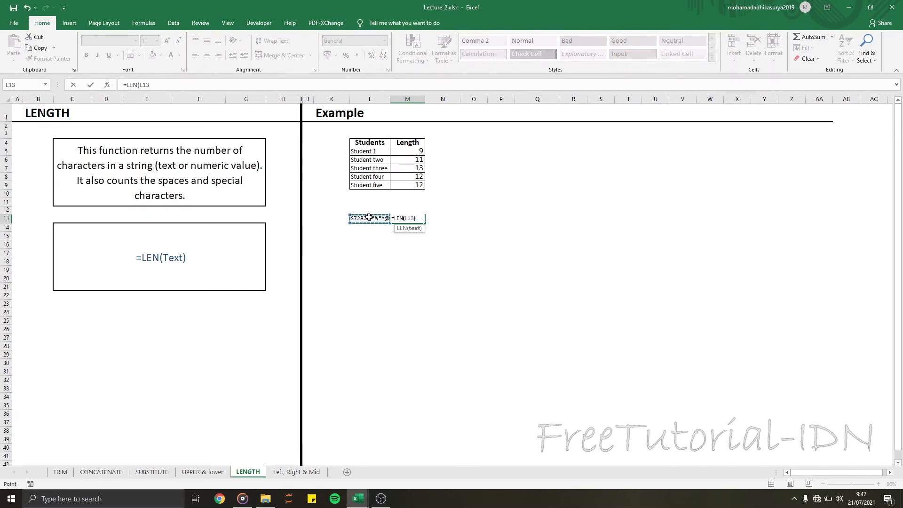
pyautogui.press('Return')
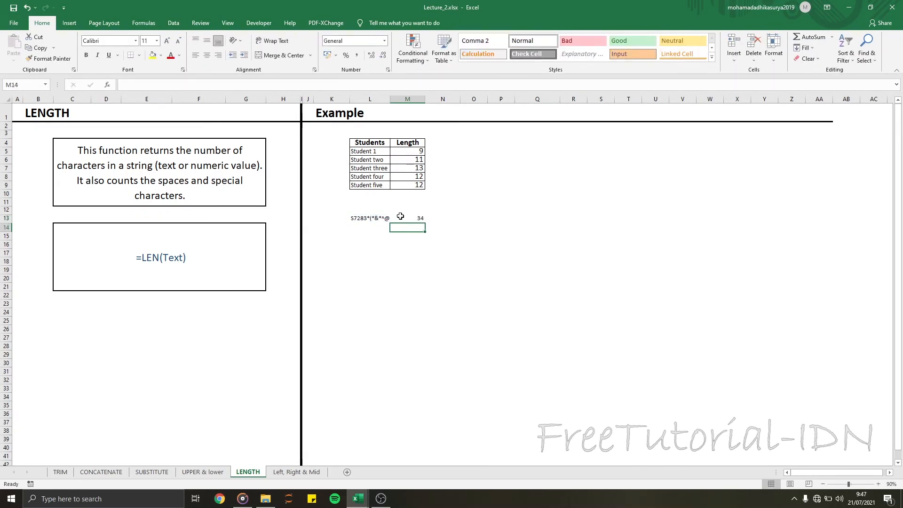
pyautogui.click(368, 218)
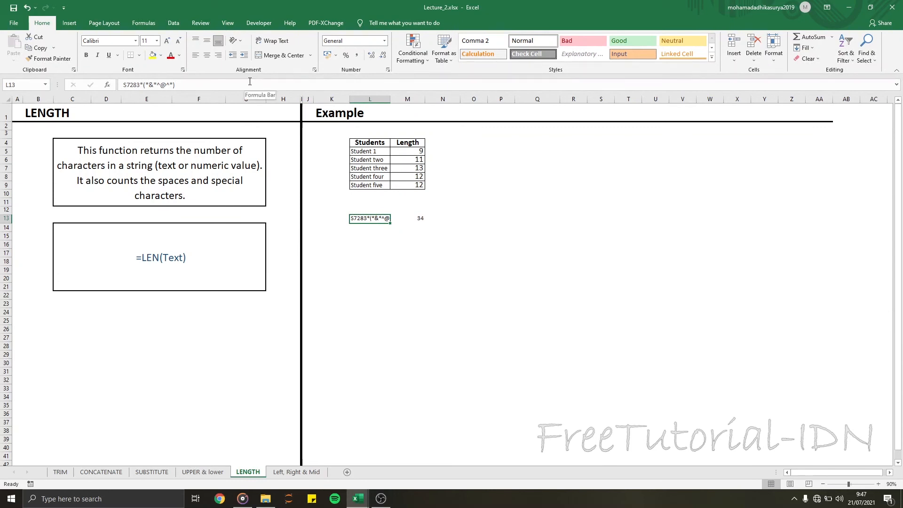
pyautogui.click(489, 277)
pyautogui.click(424, 218)
pyautogui.click(418, 261)
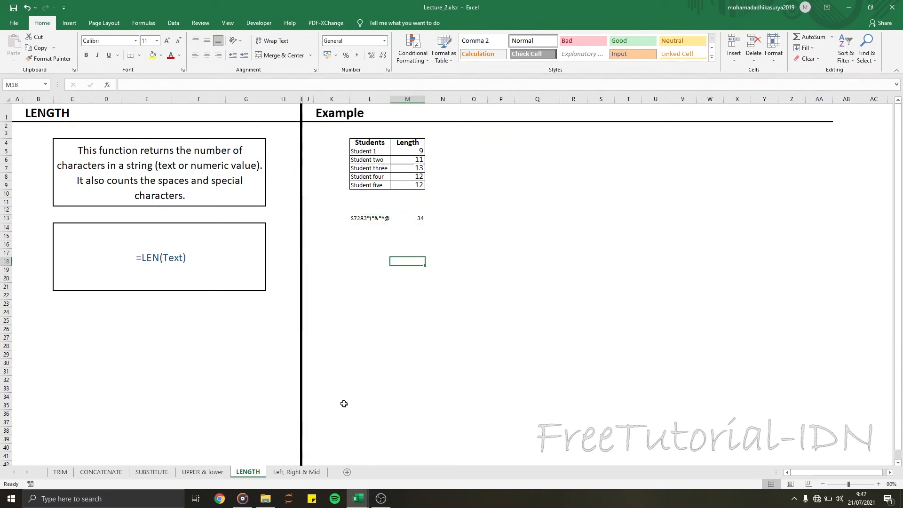
# Step: On the Left, Right & Mid sheet, enter =LEFT(L6;4) in M6 to extract the year from the first QR code
pyautogui.click(297, 473)
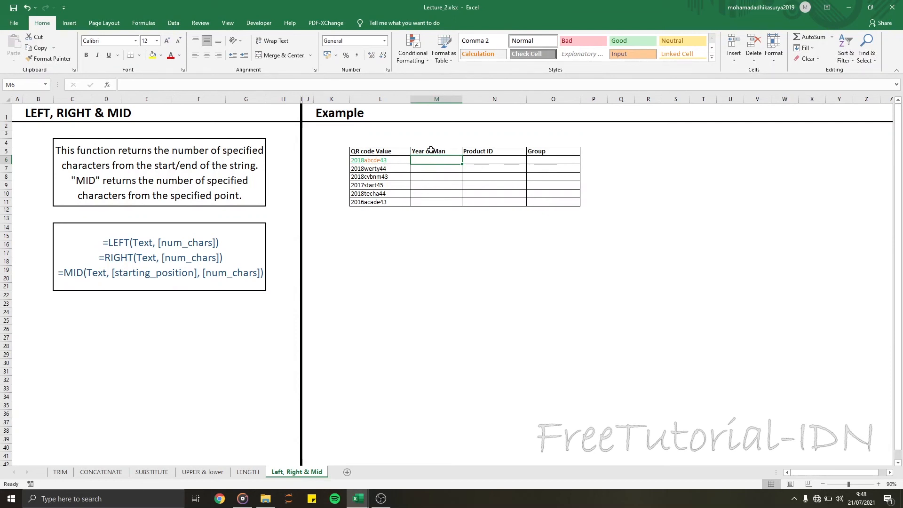
pyautogui.write('=')
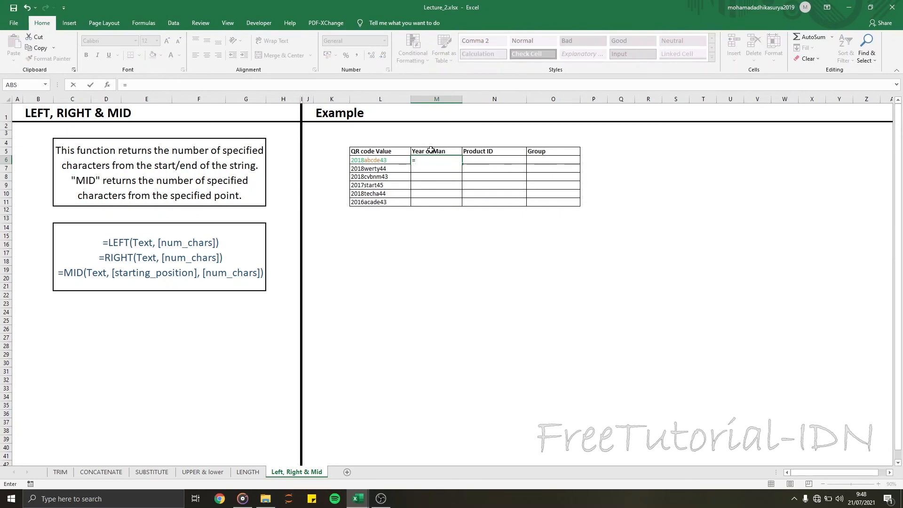
pyautogui.write('LEFT')
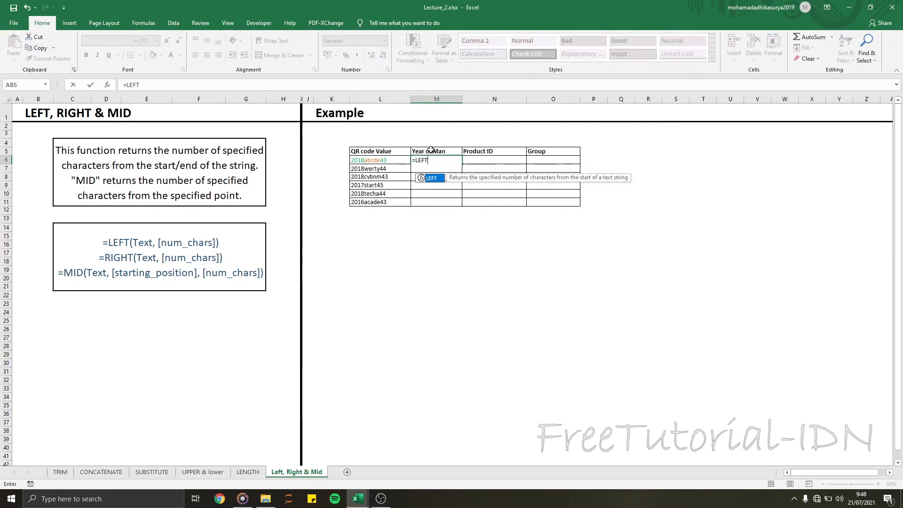
pyautogui.write('(')
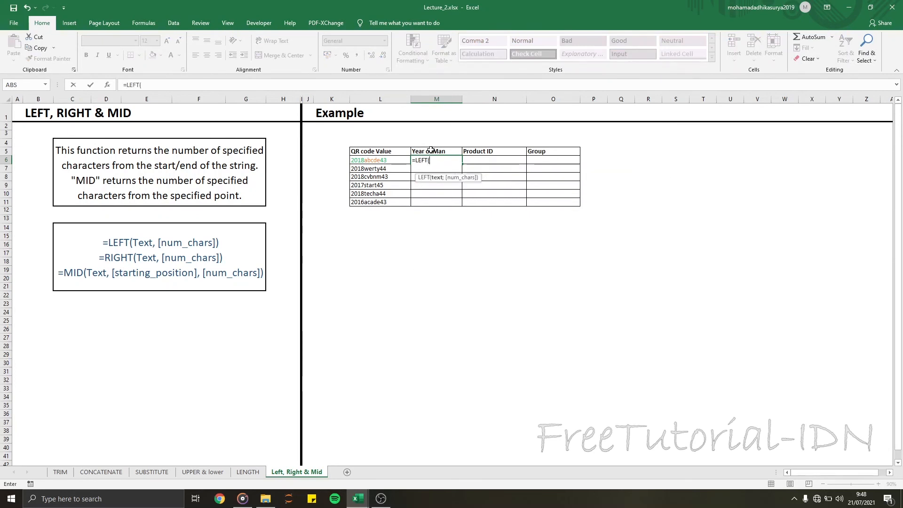
pyautogui.click(385, 160)
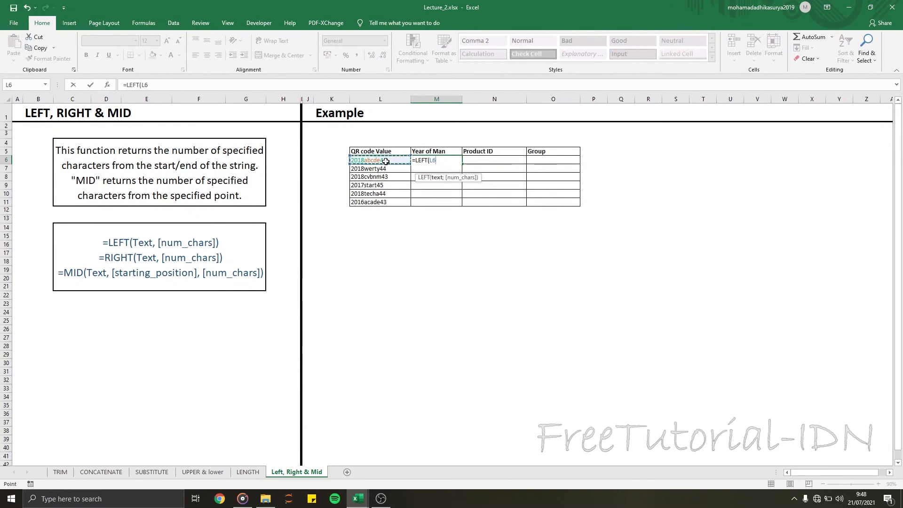
pyautogui.write(';')
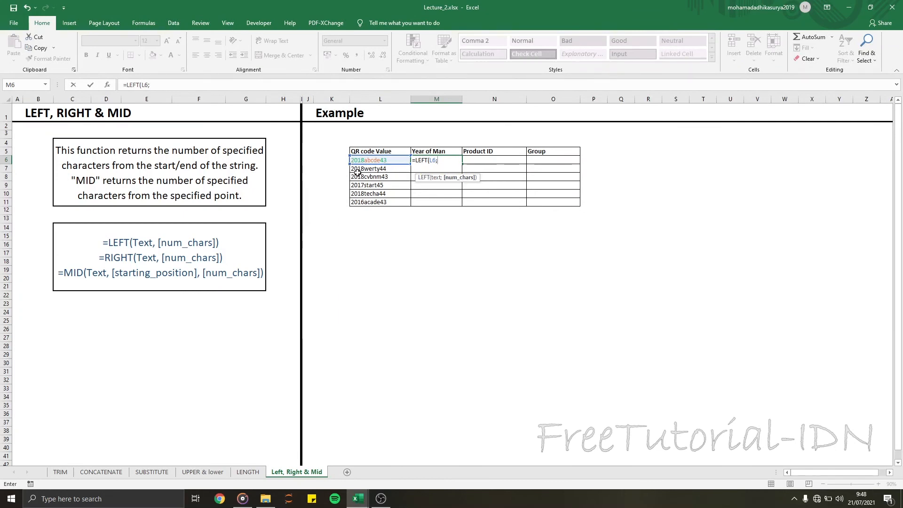
pyautogui.write('4)')
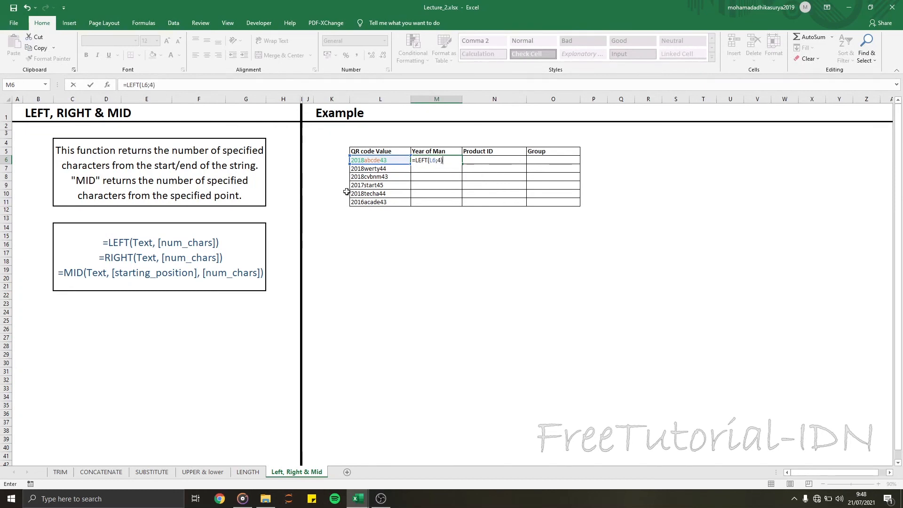
pyautogui.press('Return')
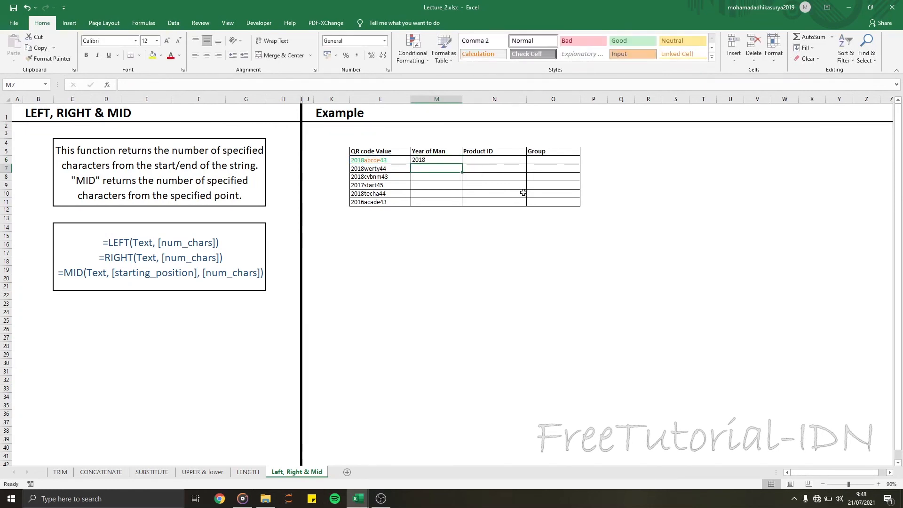
# Step: Enter =MID(L6;5;5) in N6 to extract the Product ID from the first QR code
pyautogui.click(492, 161)
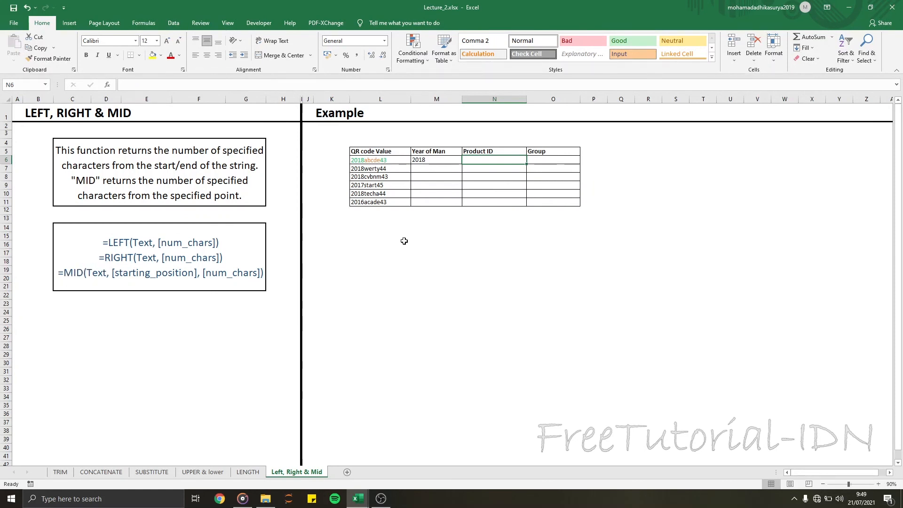
pyautogui.write('=')
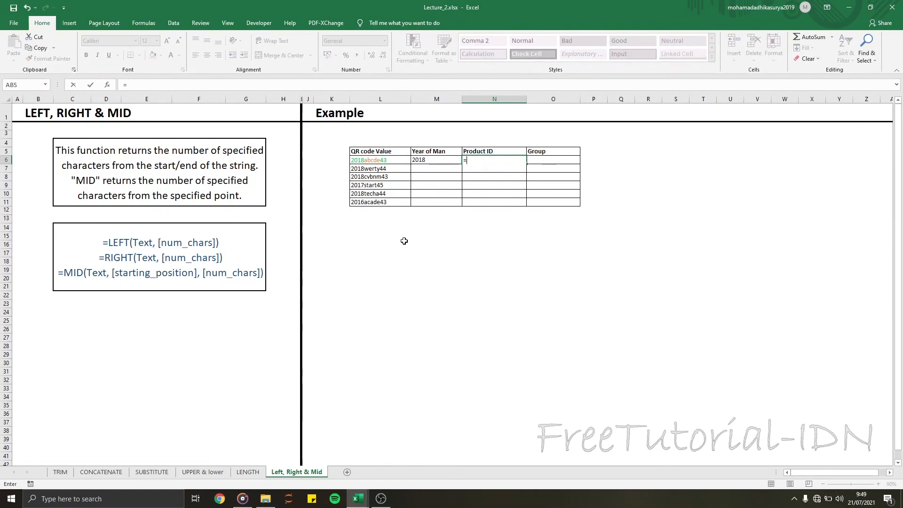
pyautogui.write('MID(')
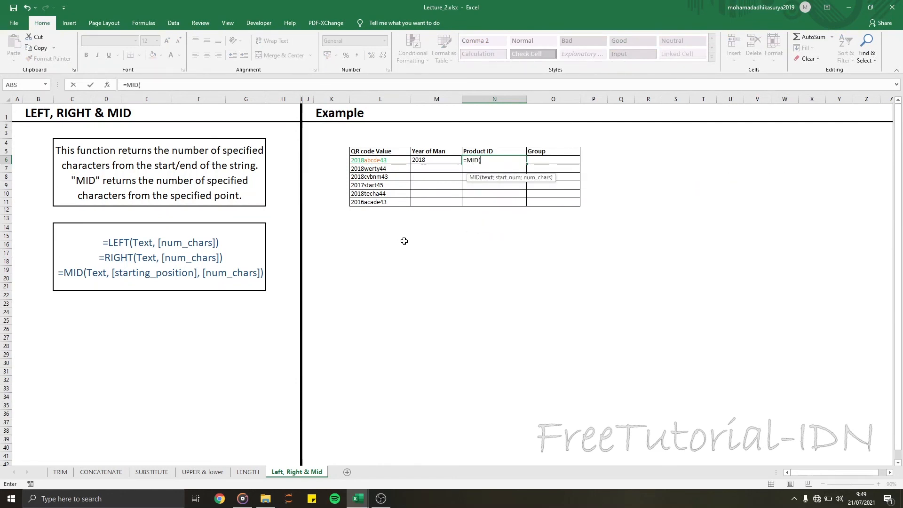
pyautogui.click(379, 161)
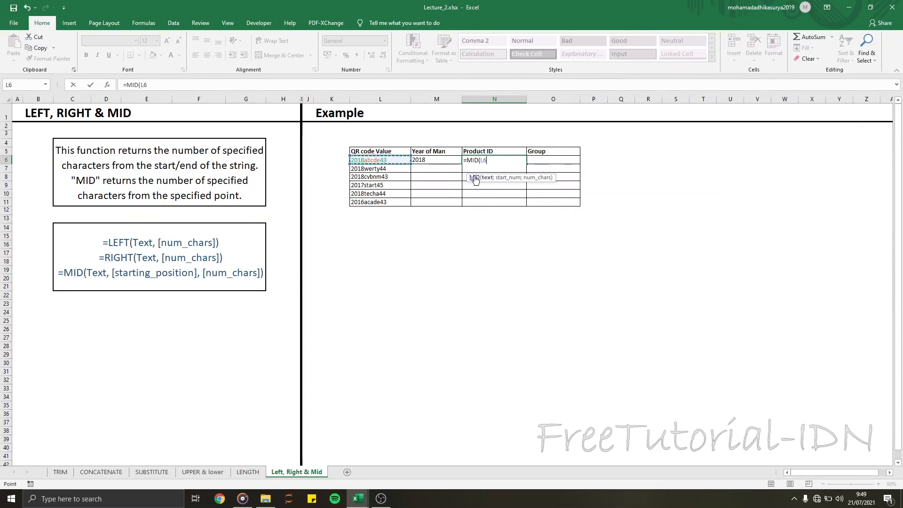
pyautogui.write(';')
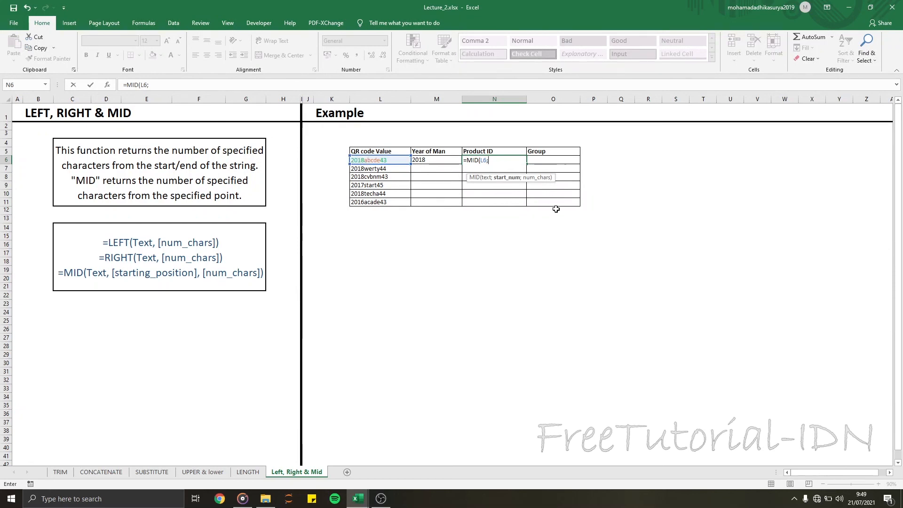
pyautogui.write('5;')
pyautogui.write(')')
pyautogui.press('Return')
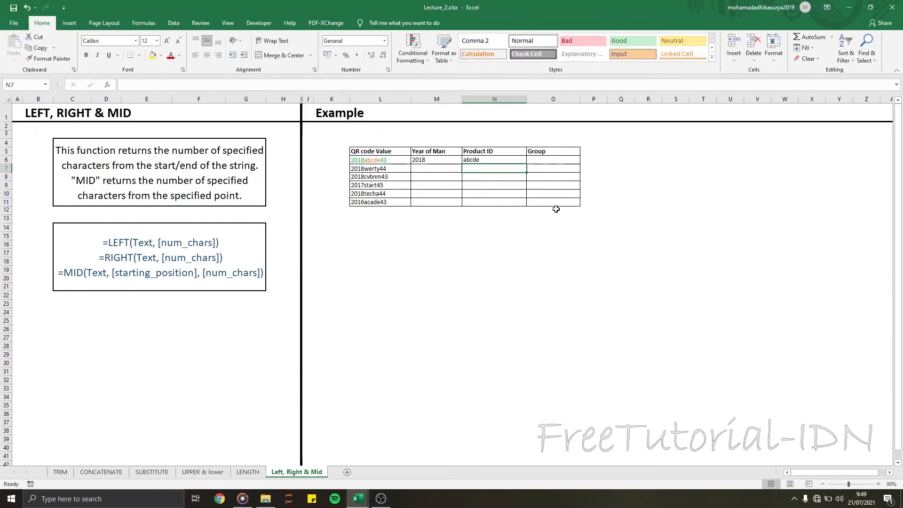
# Step: Enter =RIGHT(L6;2) in O6 to extract the Group from the first QR code
pyautogui.click(552, 160)
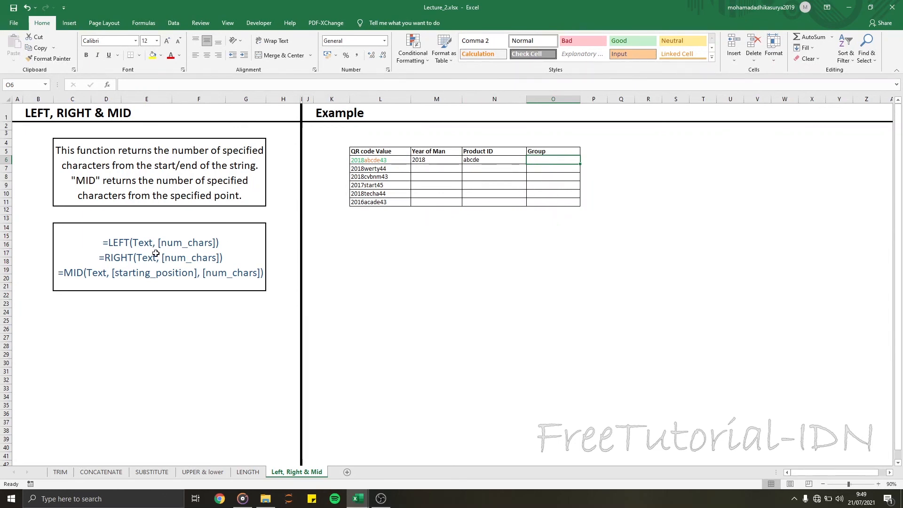
pyautogui.write('=')
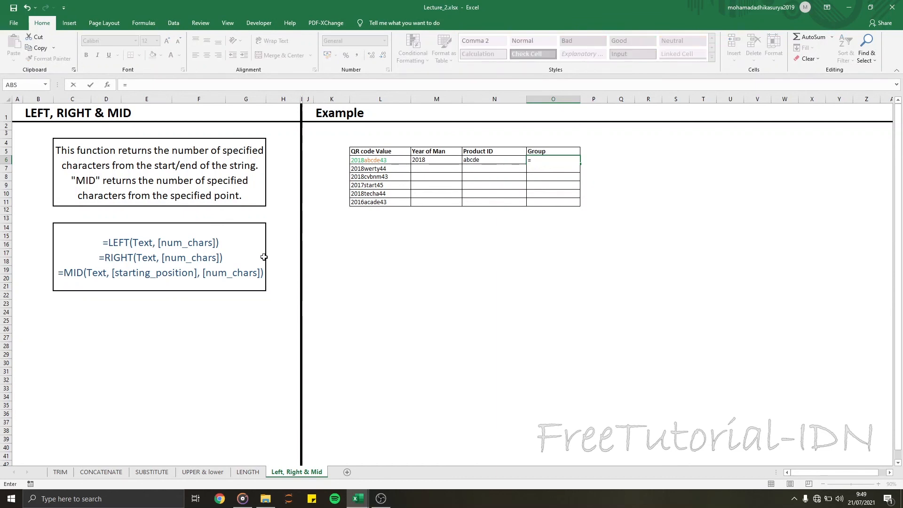
pyautogui.write('RIGHT(')
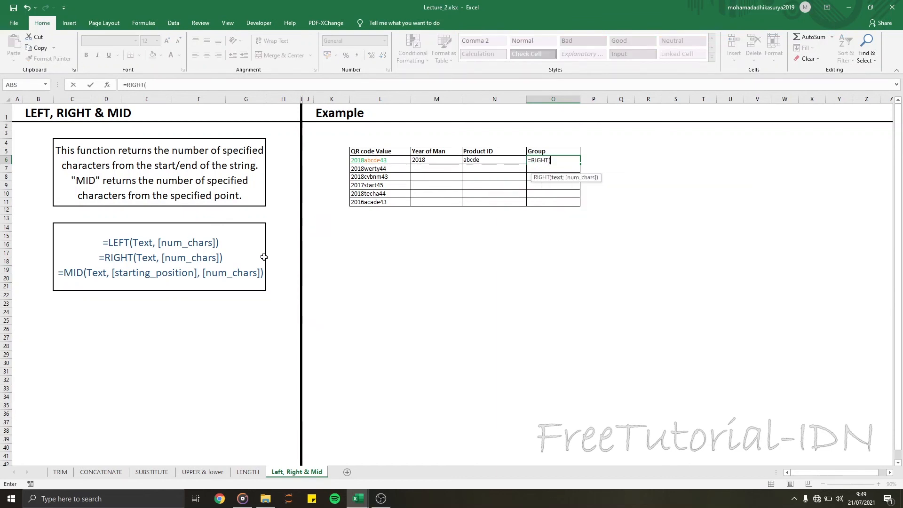
pyautogui.click(377, 160)
pyautogui.write(';2')
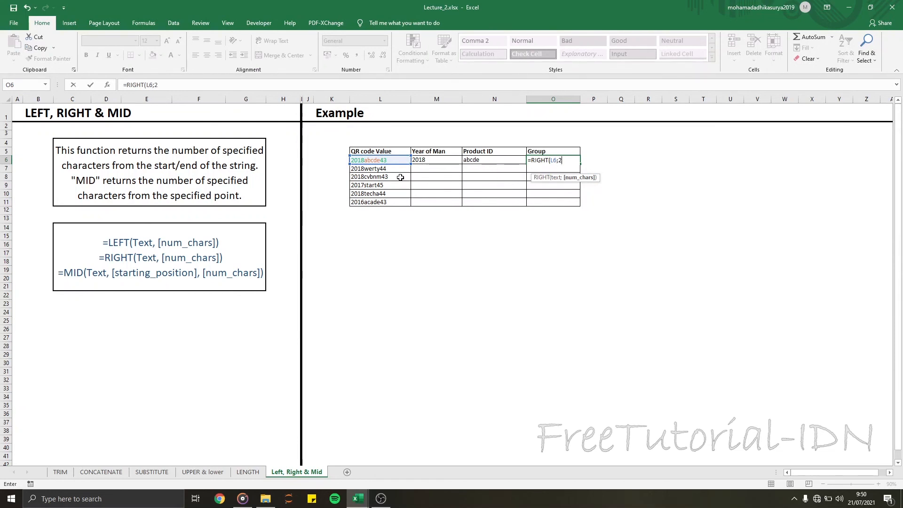
pyautogui.press('Return')
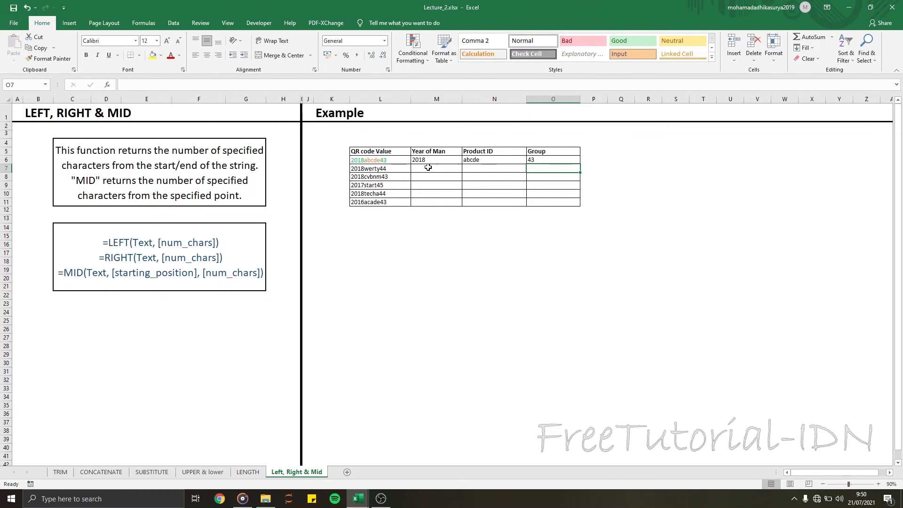
# Step: Fill the three formulas in M6:O6 down together through row 11 of the QR code table
pyautogui.moveTo(428, 161); pyautogui.dragTo(563, 160)
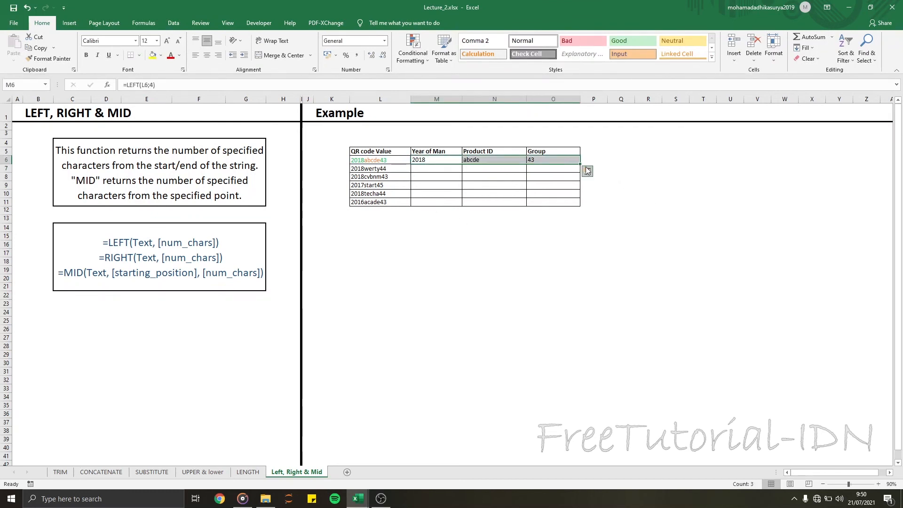
pyautogui.moveTo(582, 163); pyautogui.dragTo(581, 204)
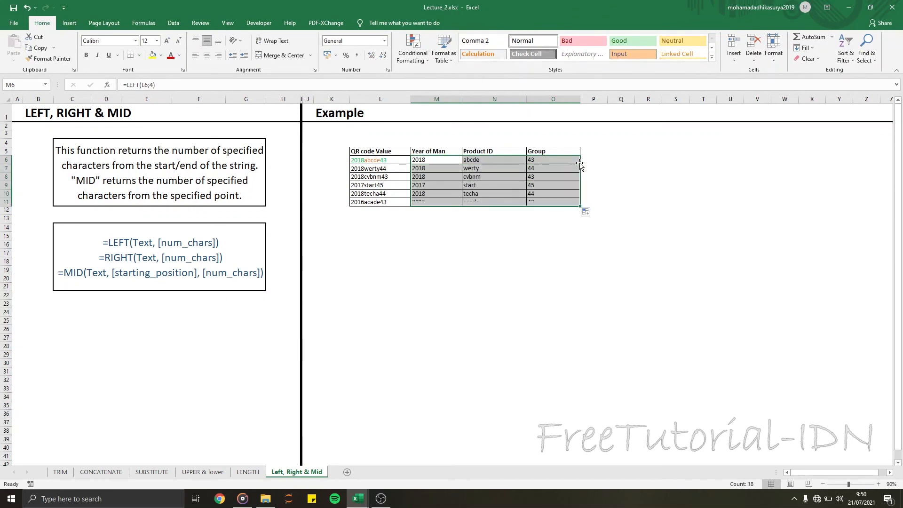
pyautogui.click(695, 211)
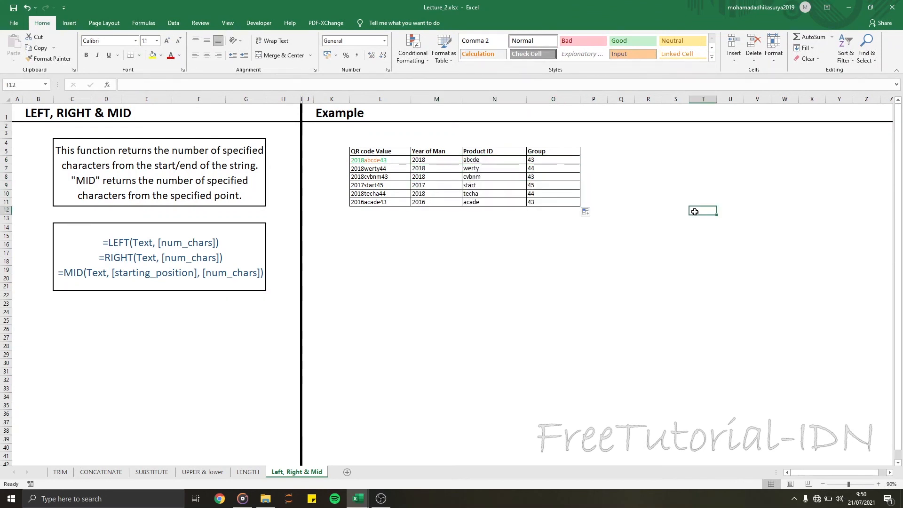